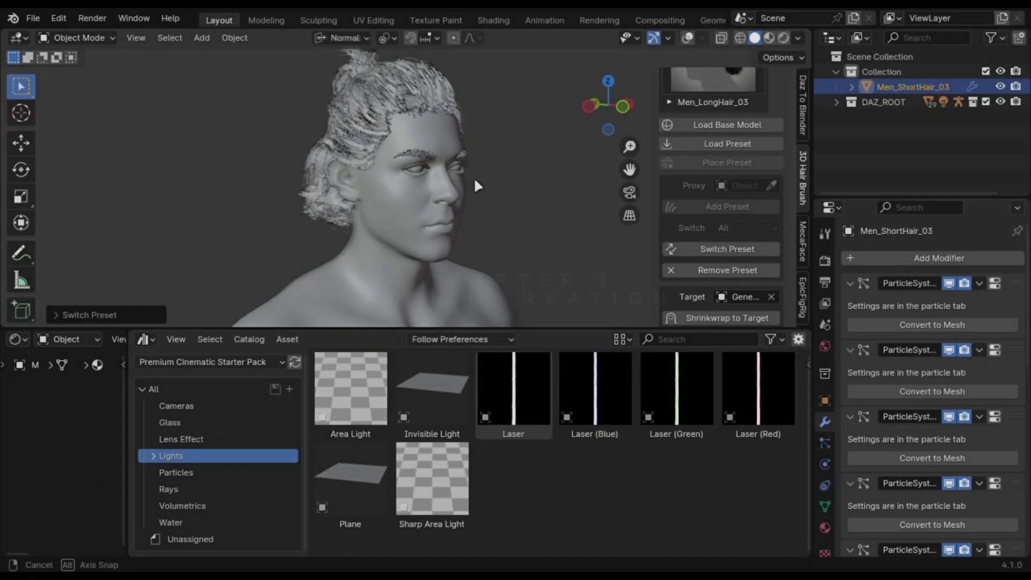
mouse_move(474, 176)
middle_mouse_down()
mouse_move(359, 194)
mouse_move(546, 185)
mouse_move(661, 201)
mouse_move(468, 198)
mouse_move(486, 188)
middle_mouse_up()
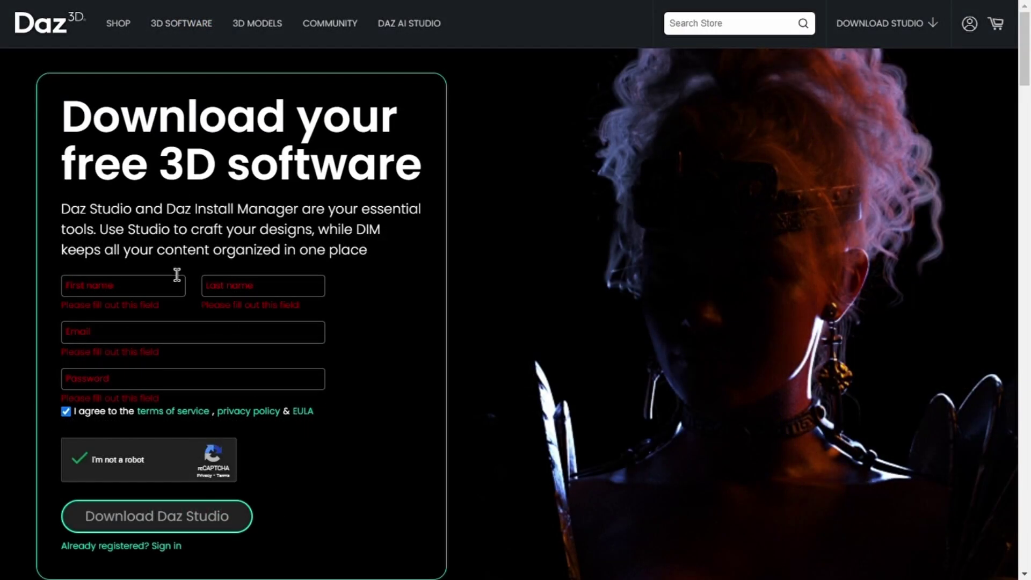
left_click(162, 287)
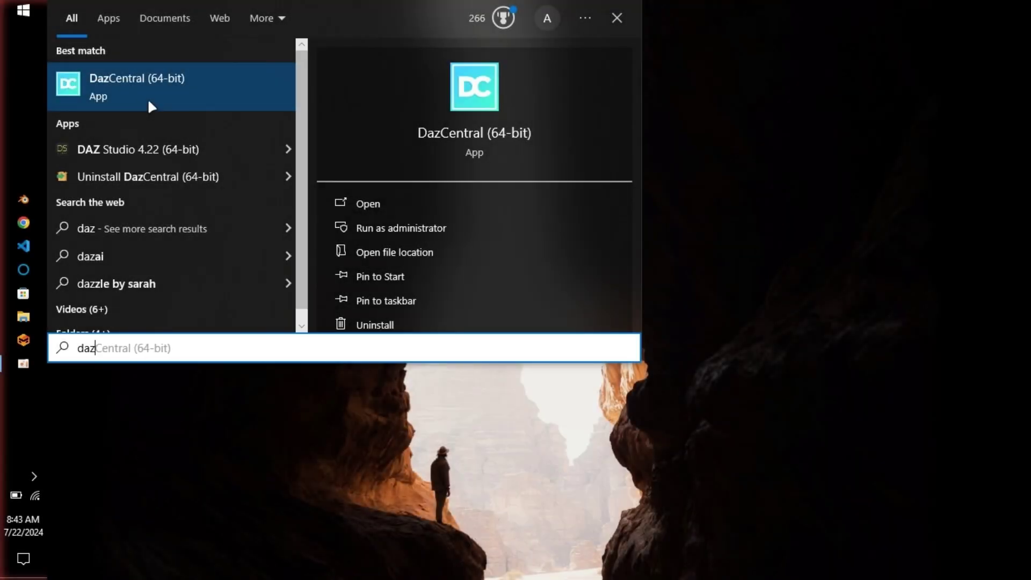
Open DazCentral and search the Daz Studio assets for "gen 9 starter essentials"
left_click(160, 94)
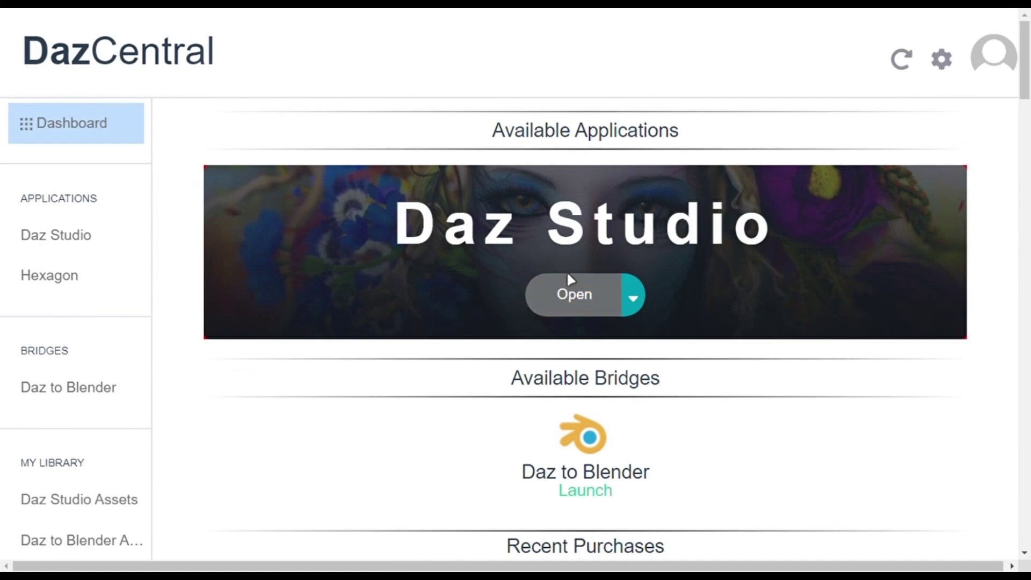
left_click(73, 249)
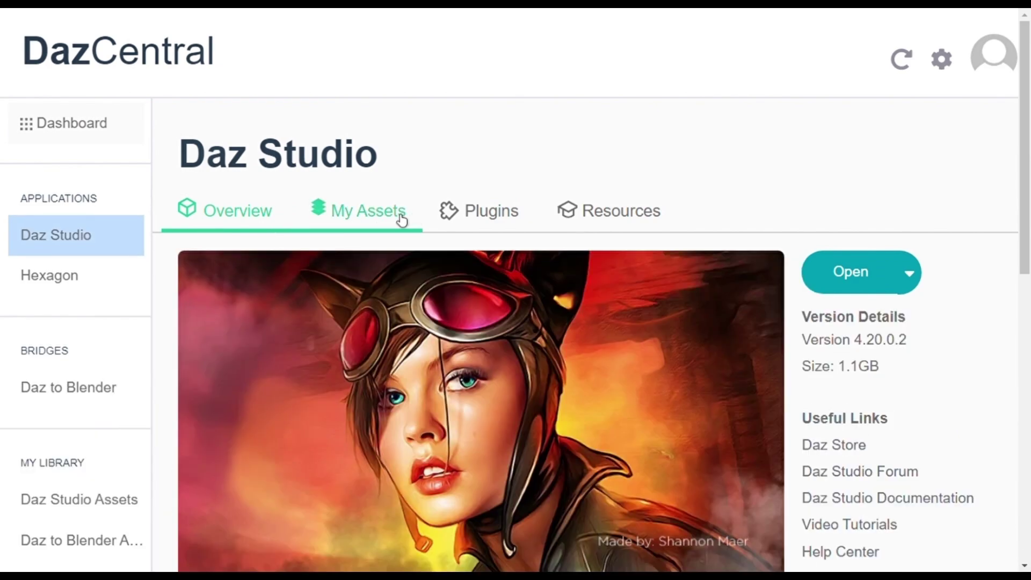
left_click(400, 216)
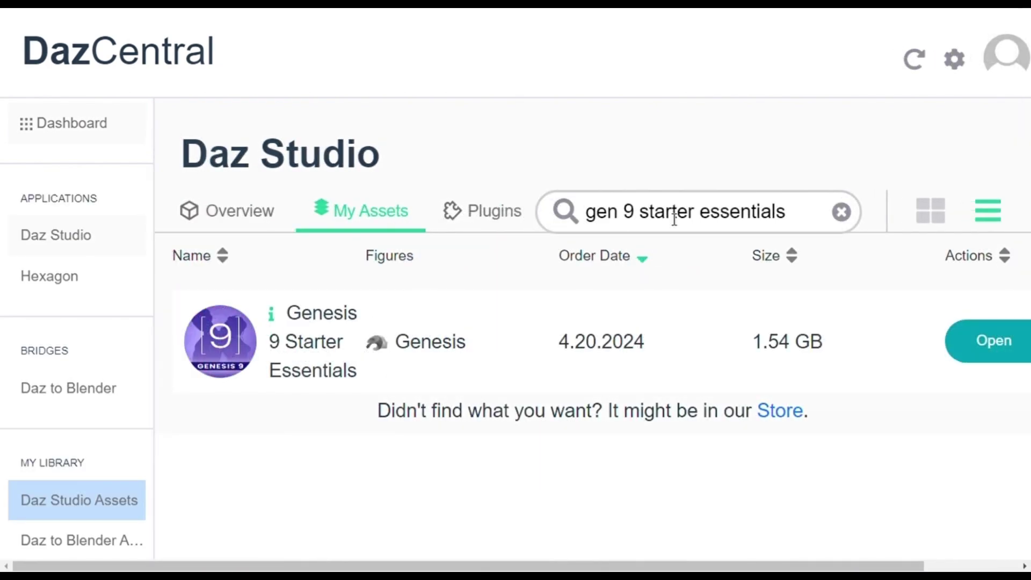
key("ctrl+minus")
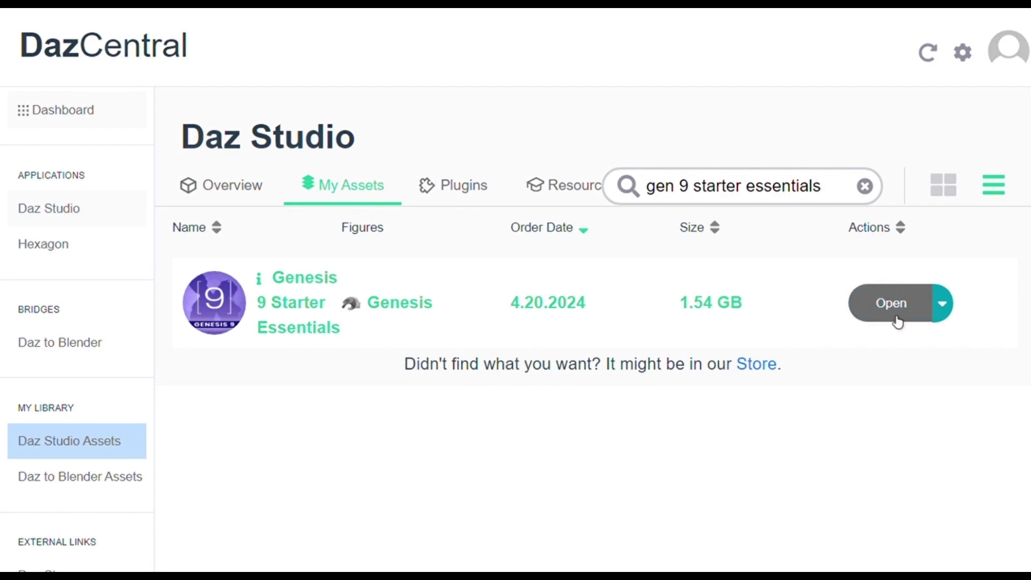
Search the Daz Studio plugins for "Blender" and open the Daz to Blender Bridge
left_click(466, 188)
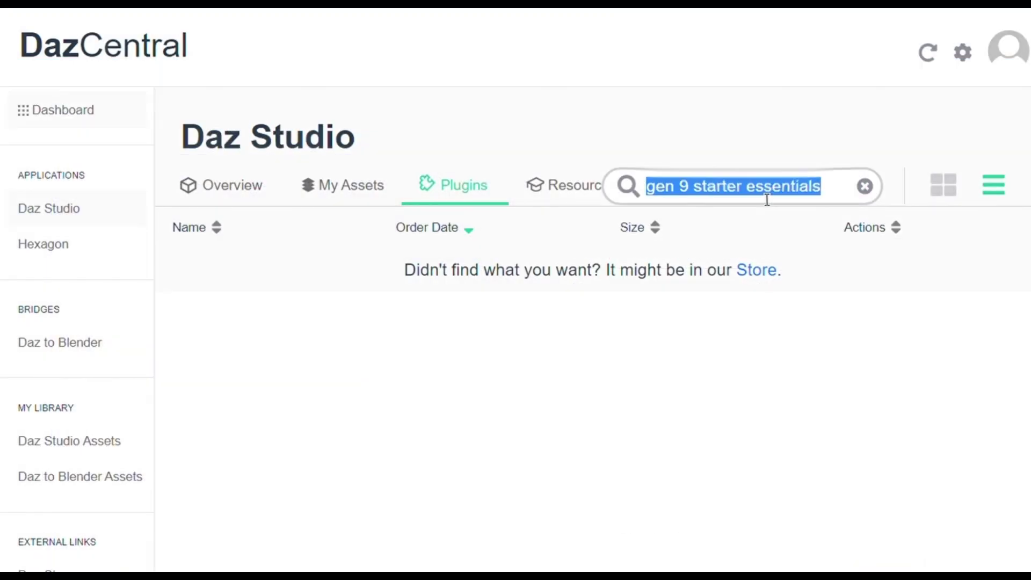
type("Blend")
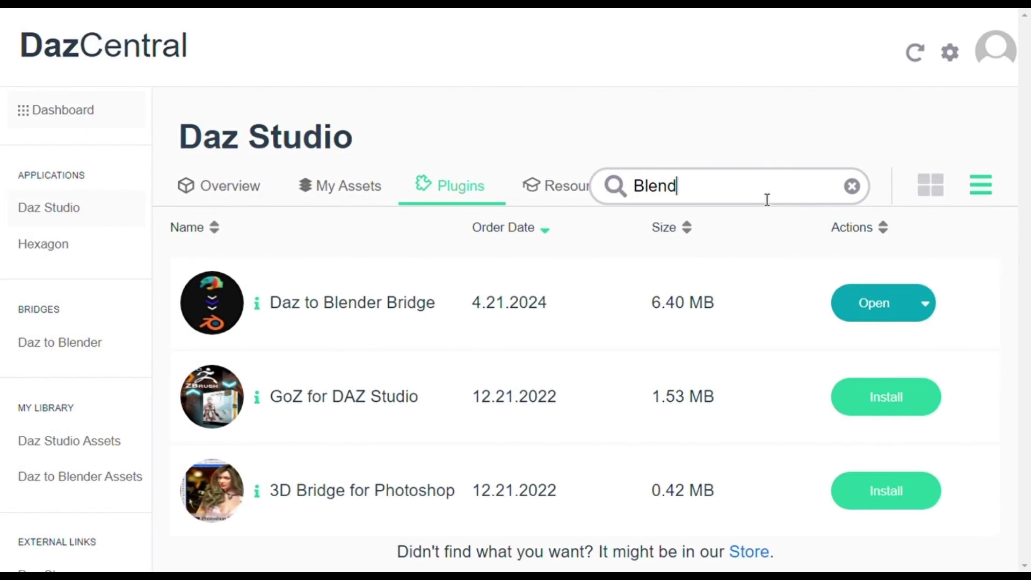
type("er")
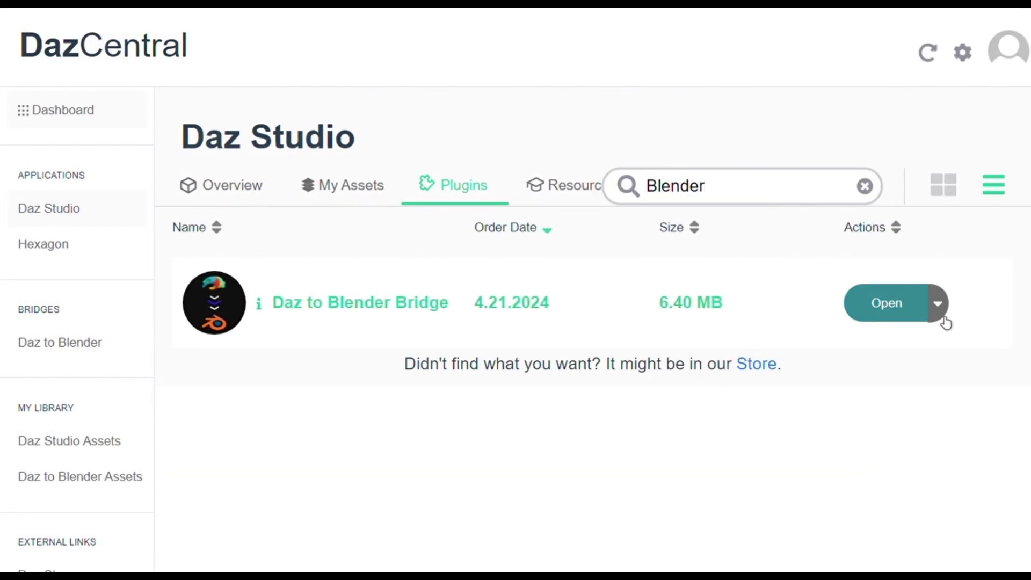
left_click(895, 320)
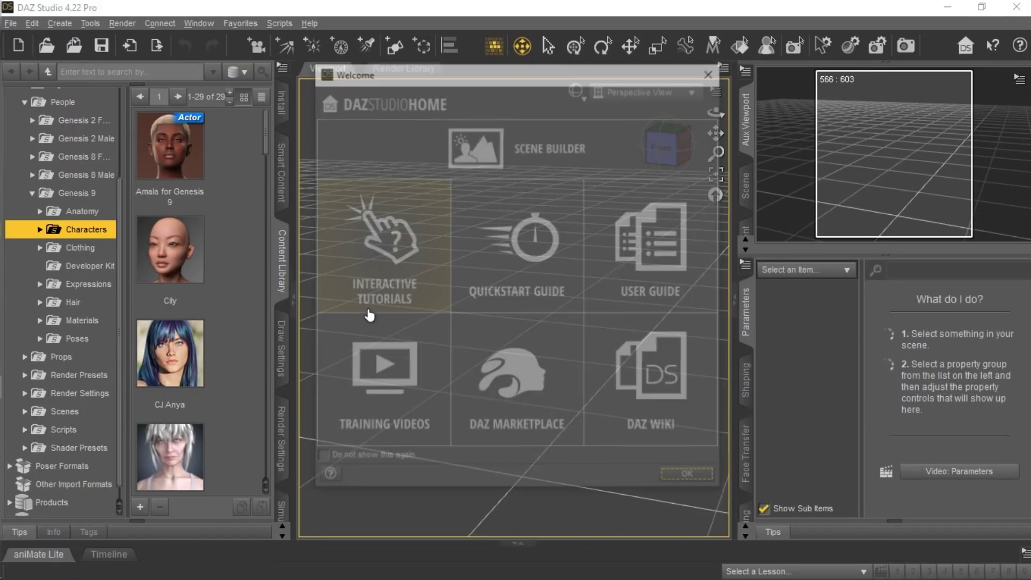
Load Matt for Genesis 9 from the Genesis 9 characters and display the viewport as Smooth Shaded
left_click(708, 74)
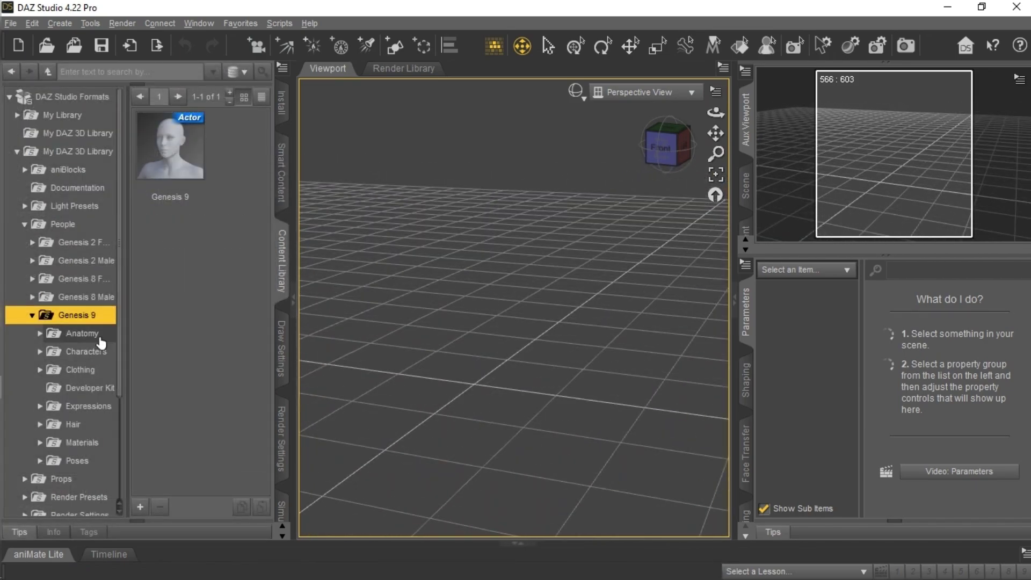
left_click(95, 352)
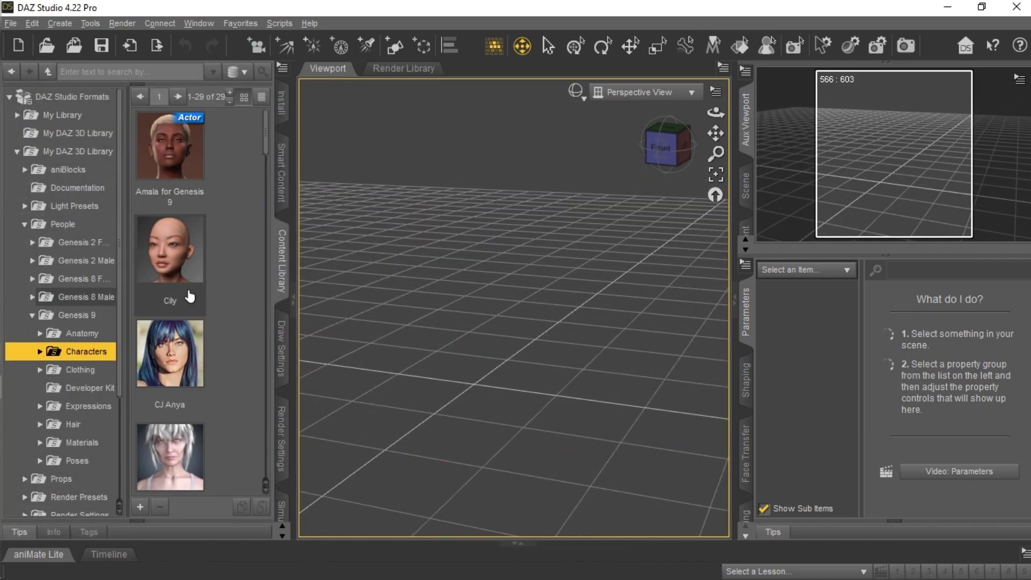
scroll(189, 297, "down", 5)
left_click(165, 210)
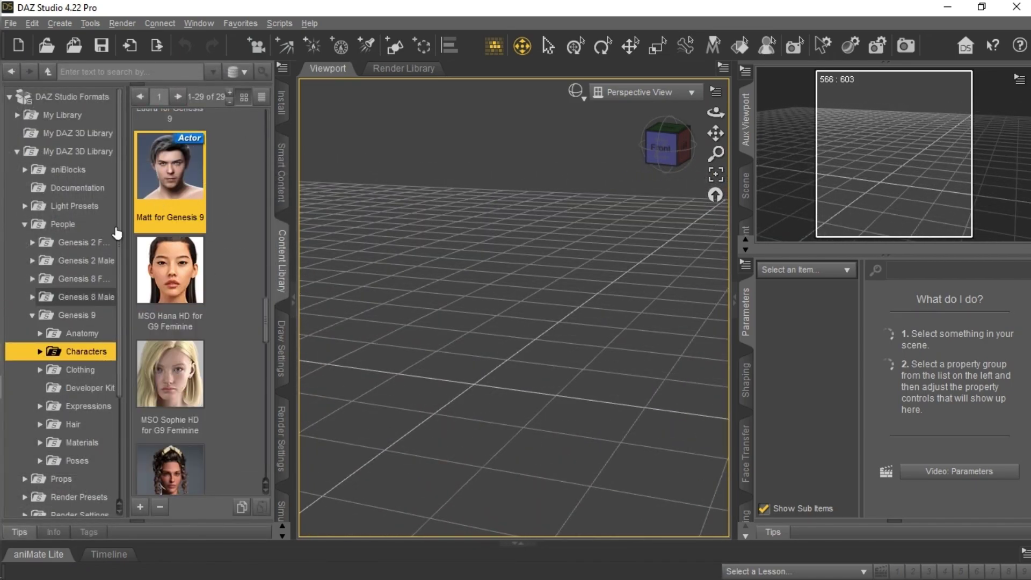
double_click(150, 185)
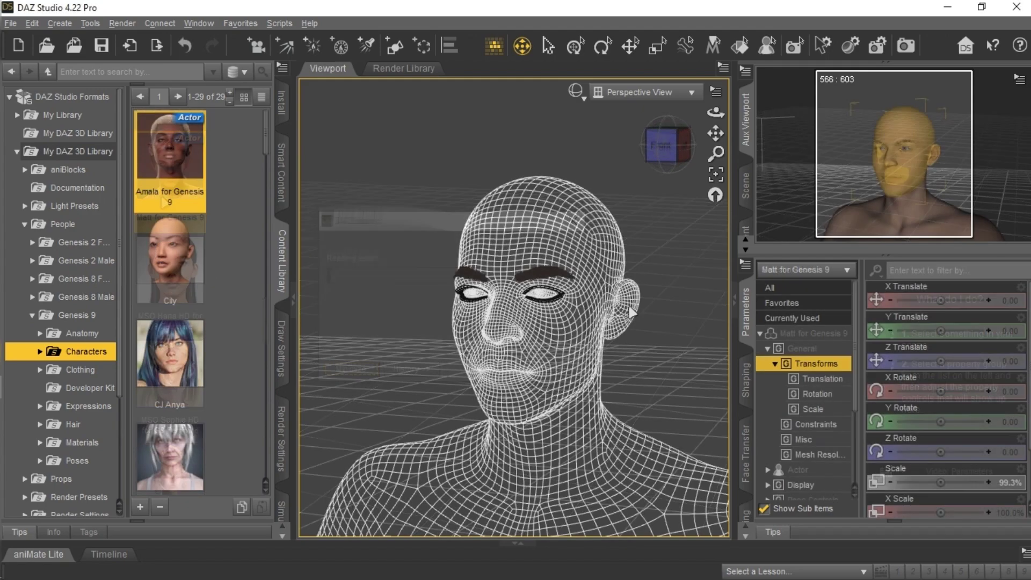
left_click(577, 96)
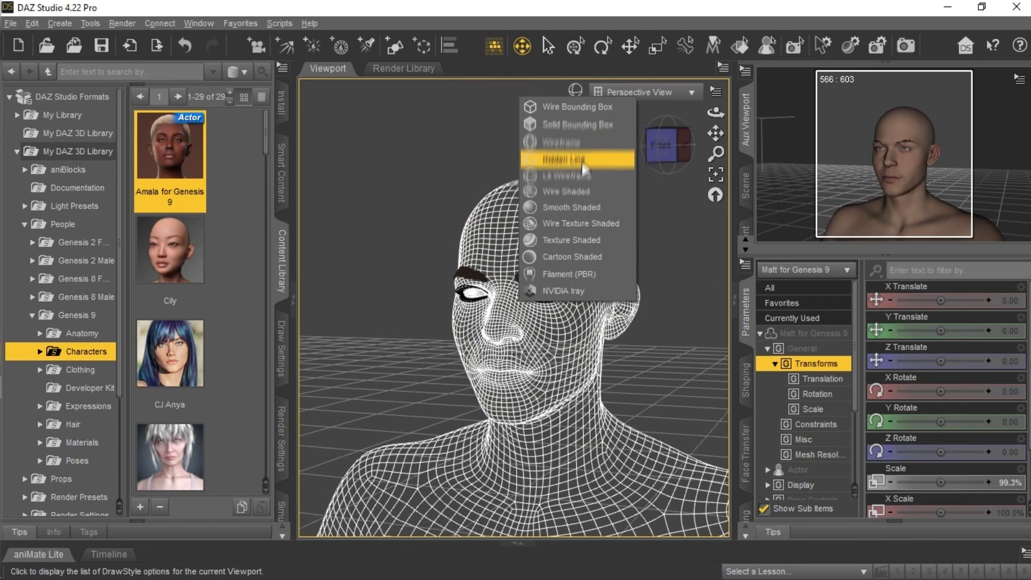
left_click(560, 211)
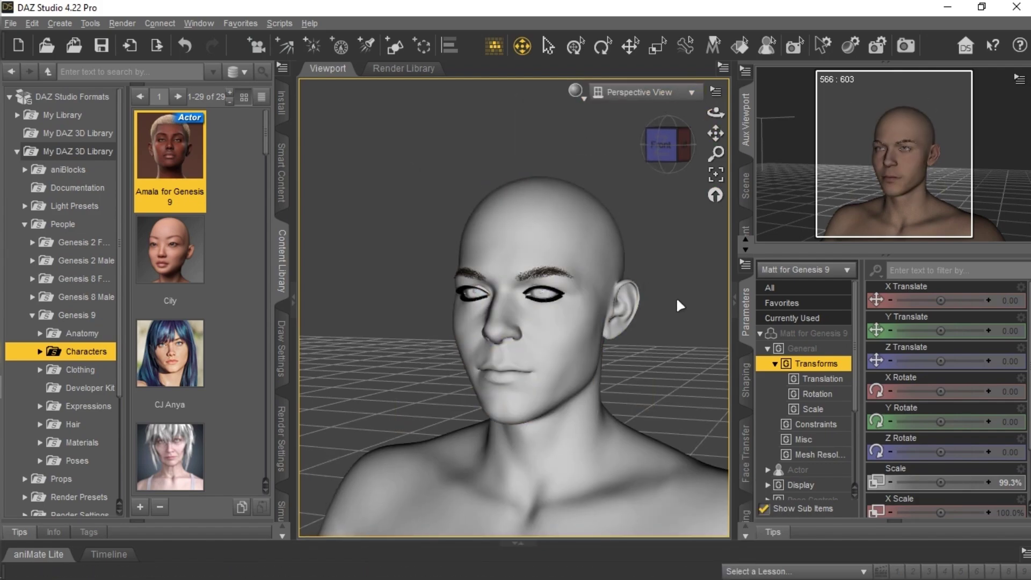
Filter all of the character's parameters by "hea"
left_click(788, 288)
left_click(916, 268)
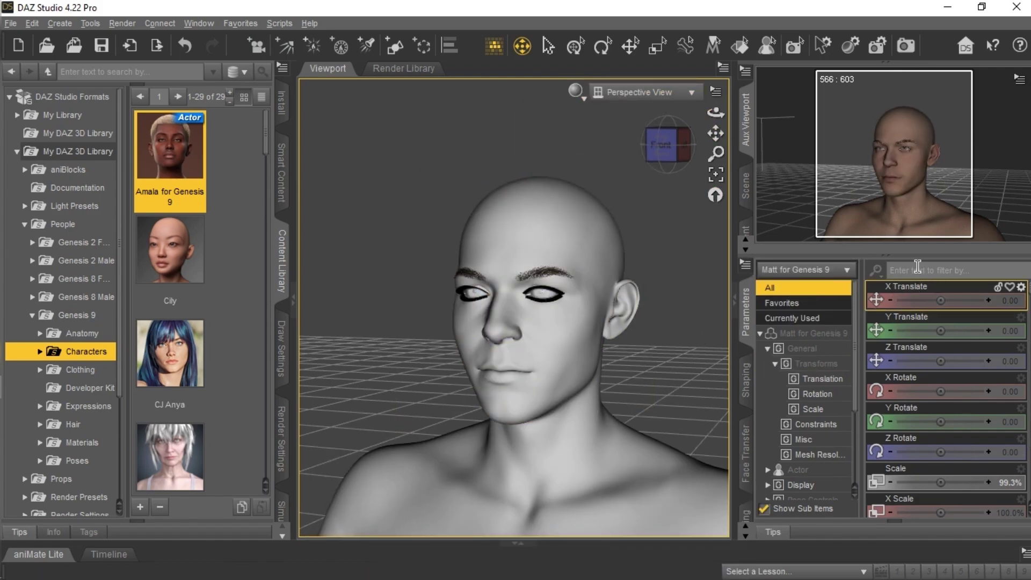
type("hea")
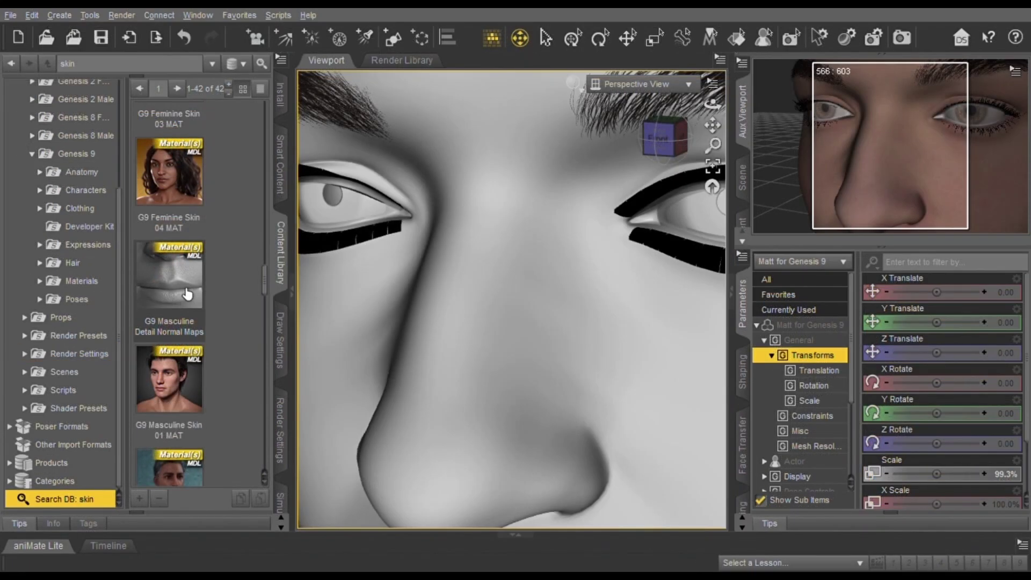
Apply a skin material from the content library's "skin" search results to the character
left_click(187, 294)
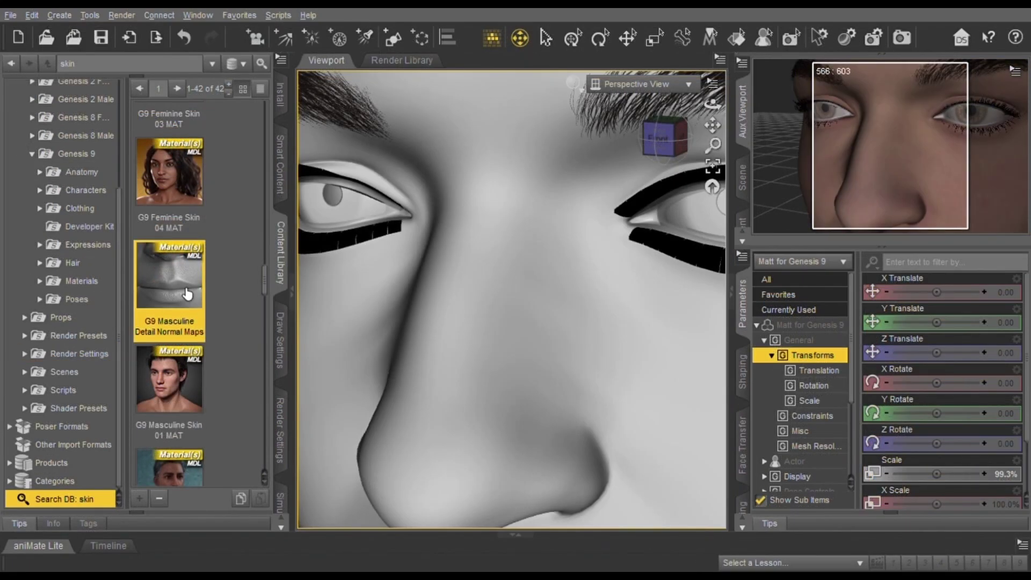
scroll(186, 294, "down", 3)
double_click(206, 213)
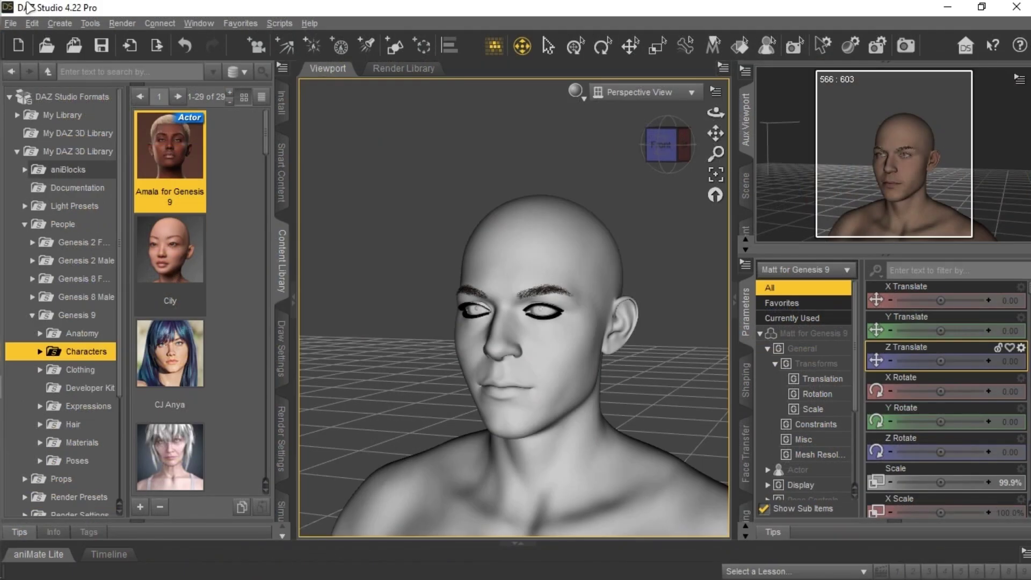
Send the character to Daz To Blender, show the advanced settings and set the Blender plugin installer to Custom Addon Path
left_click(11, 24)
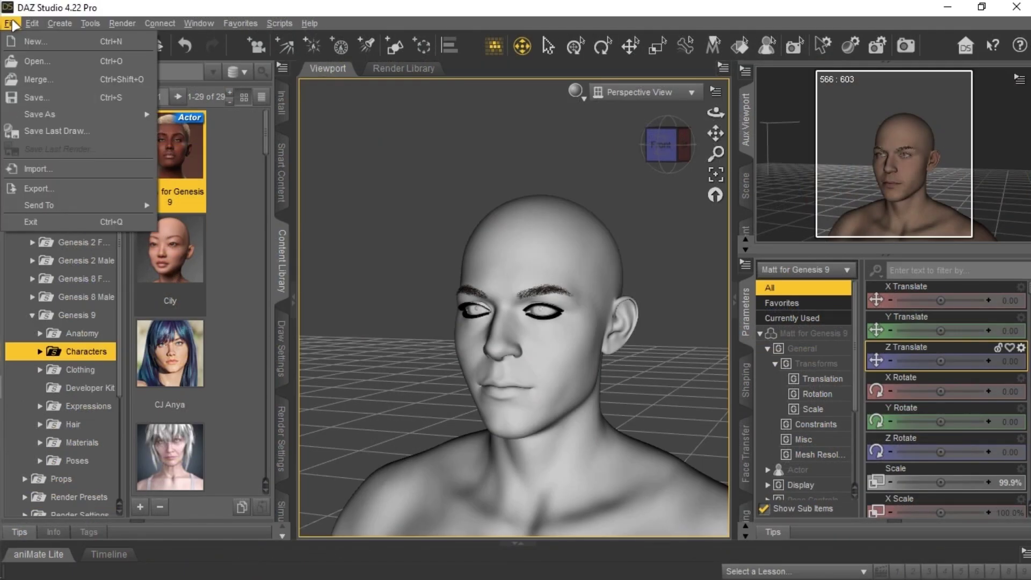
mouse_move(84, 207)
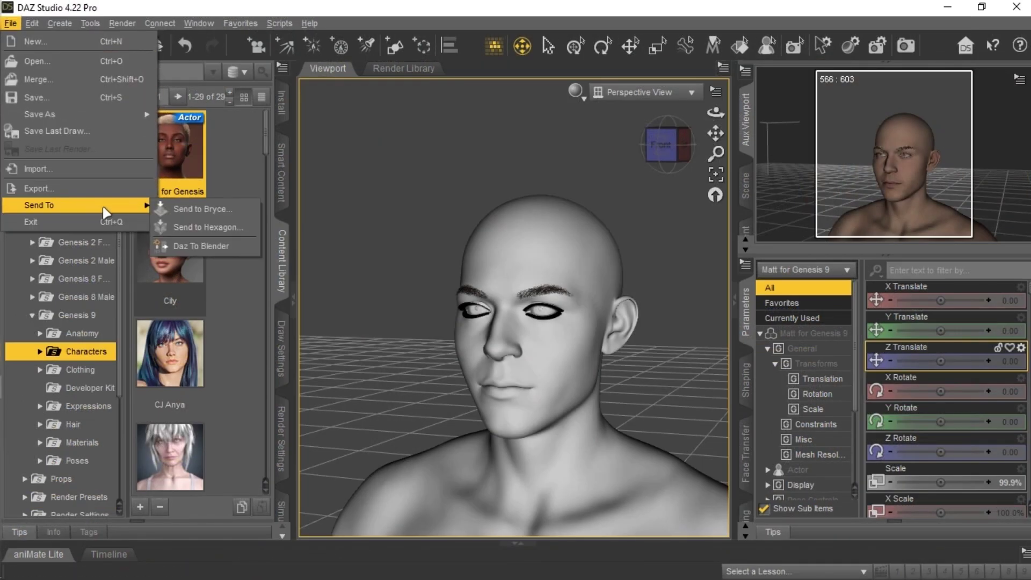
left_click(193, 247)
left_click(328, 326)
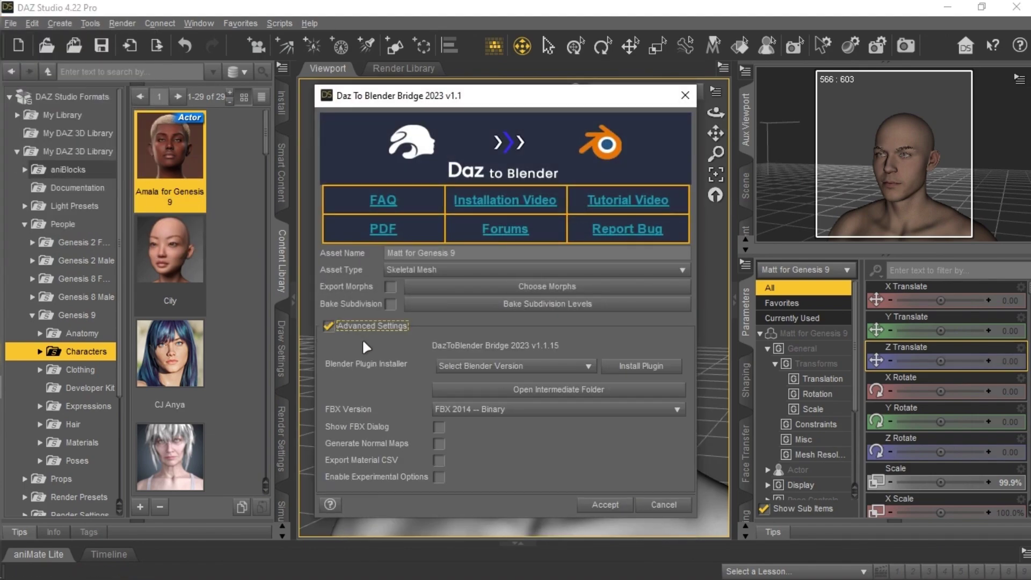
left_click(493, 367)
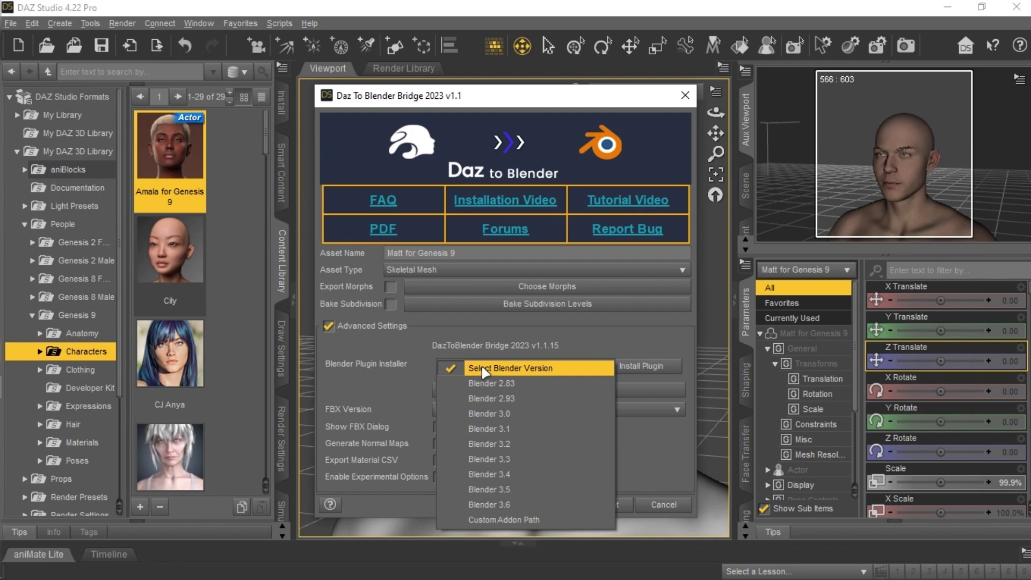
left_click(494, 517)
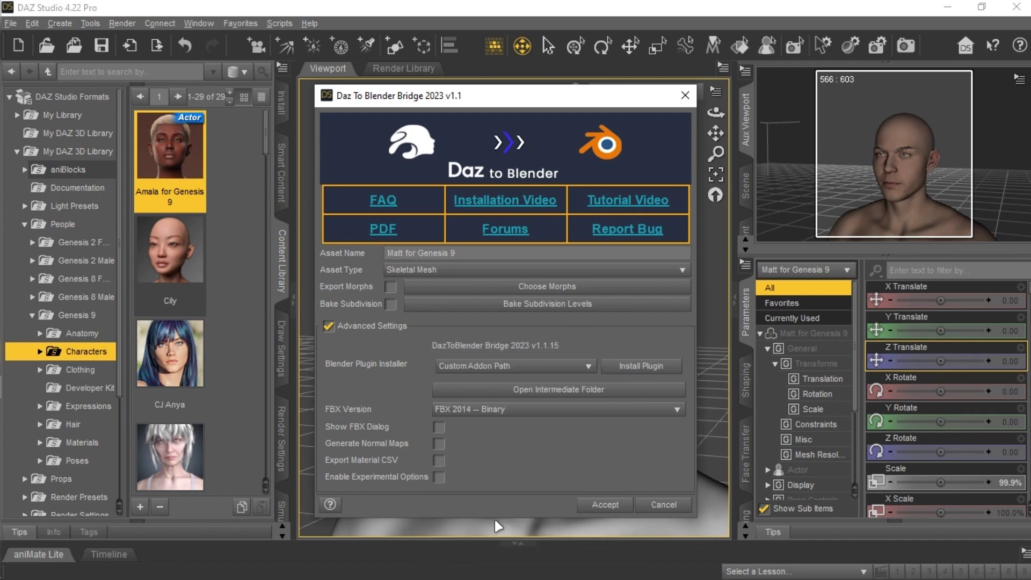
Install the bridge plugin into the addons folder inside Blender's 4.1 scripts folder
left_click(632, 366)
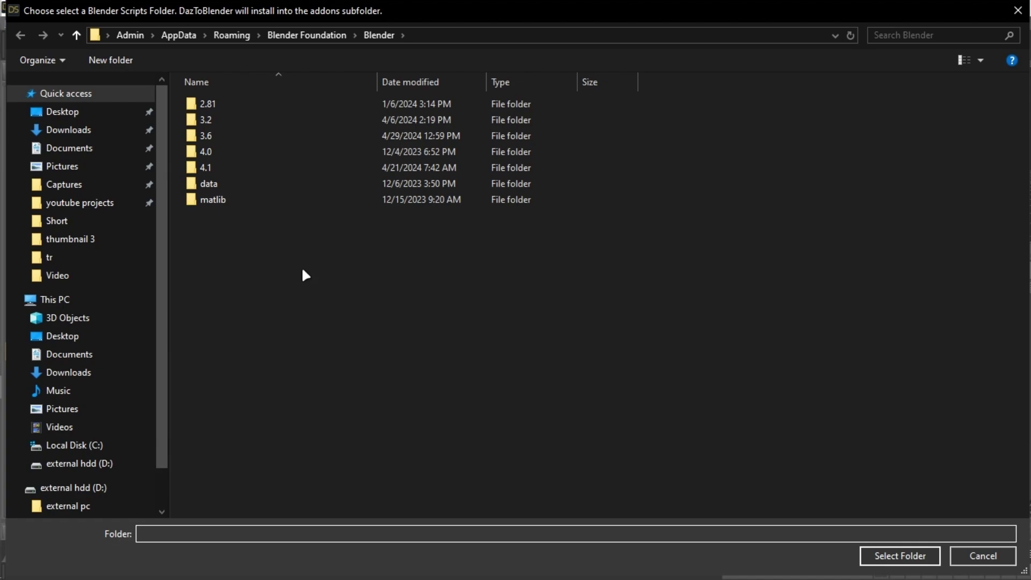
double_click(218, 162)
double_click(252, 152)
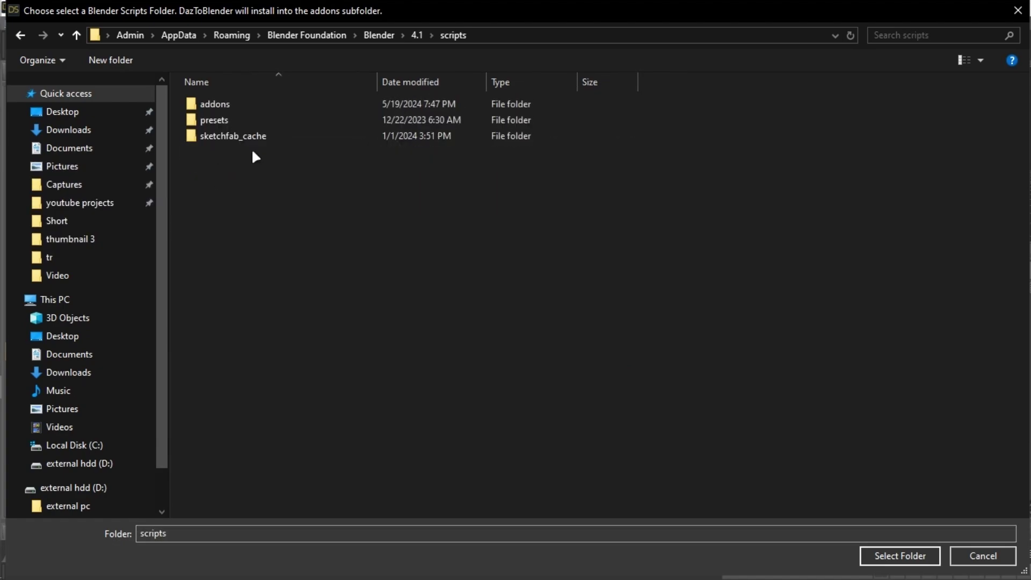
double_click(247, 104)
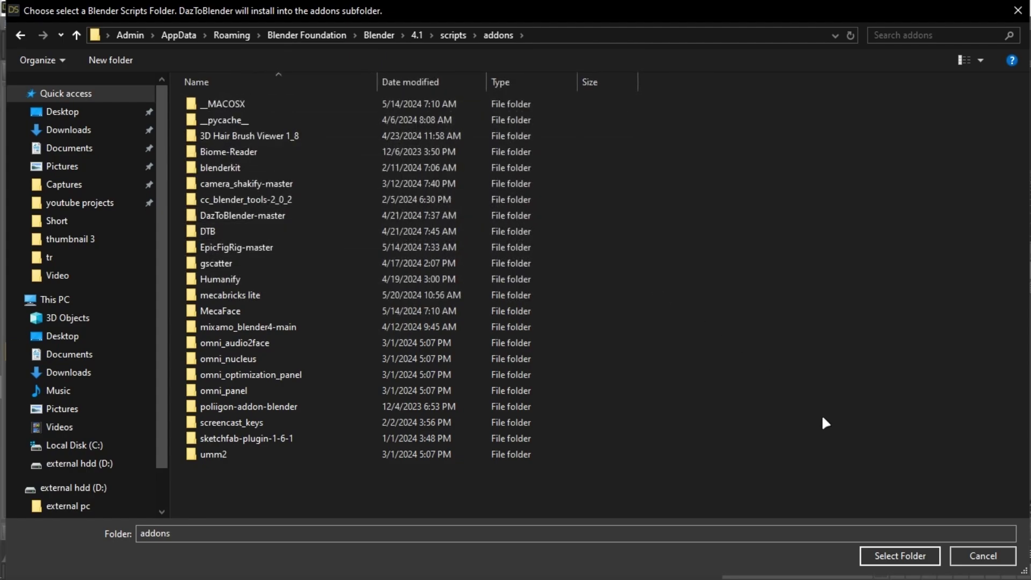
left_click(888, 554)
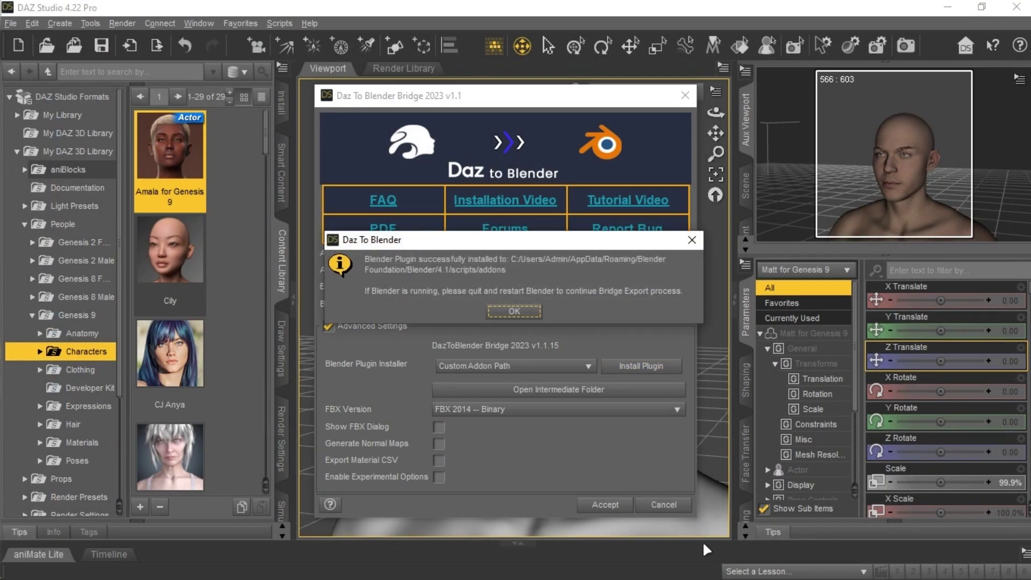
left_click(514, 311)
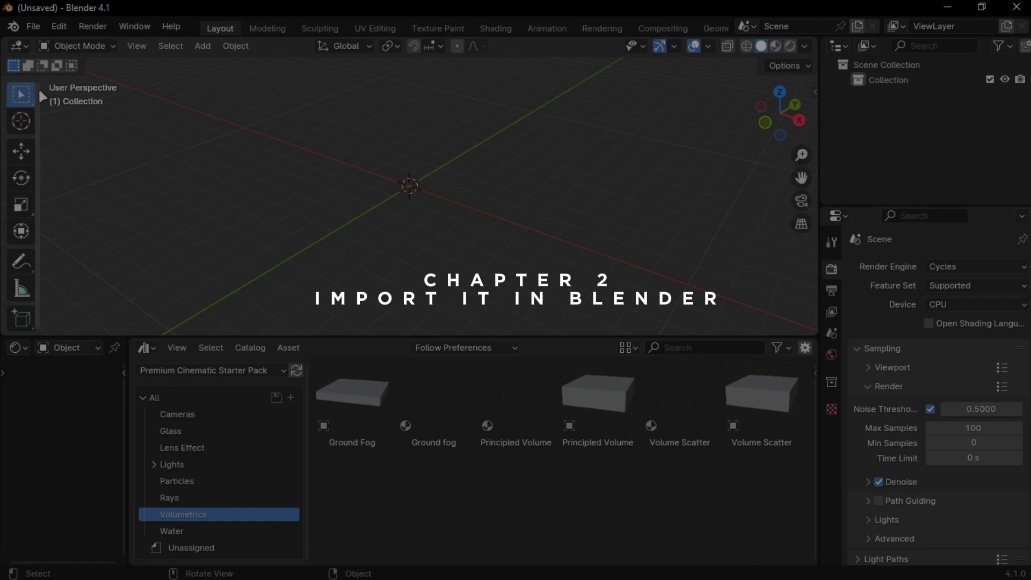
Switch to Blender, look up the DazToBlender add-on by searching the add-ons for "daz", and save the preferences
left_click(33, 27)
left_click(71, 217)
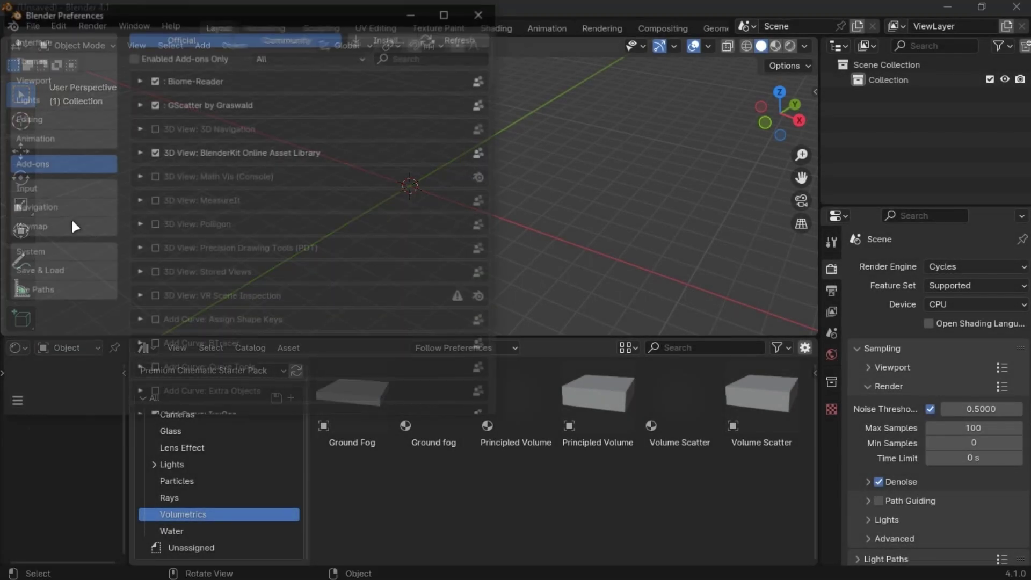
left_click(416, 57)
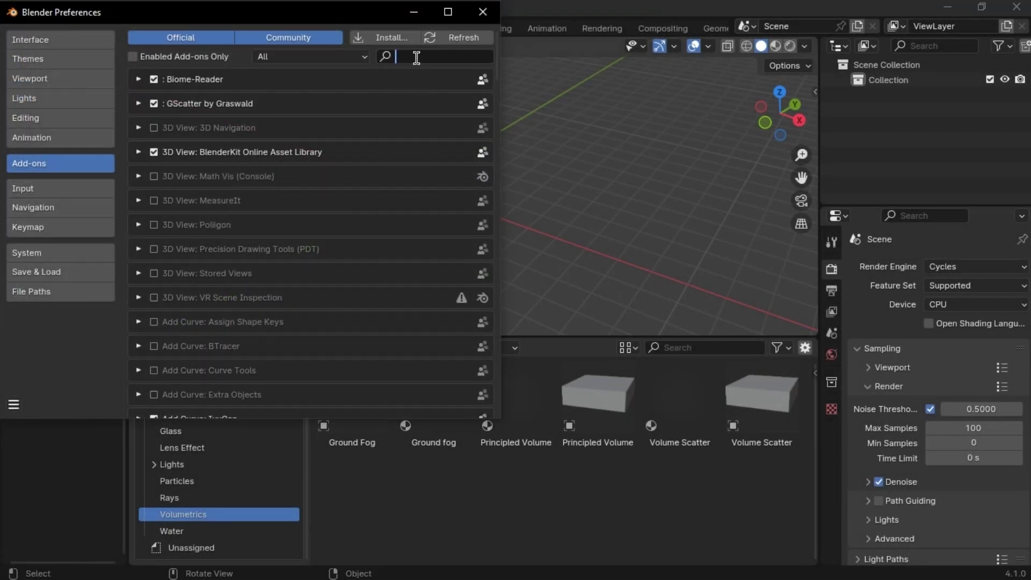
type("daz")
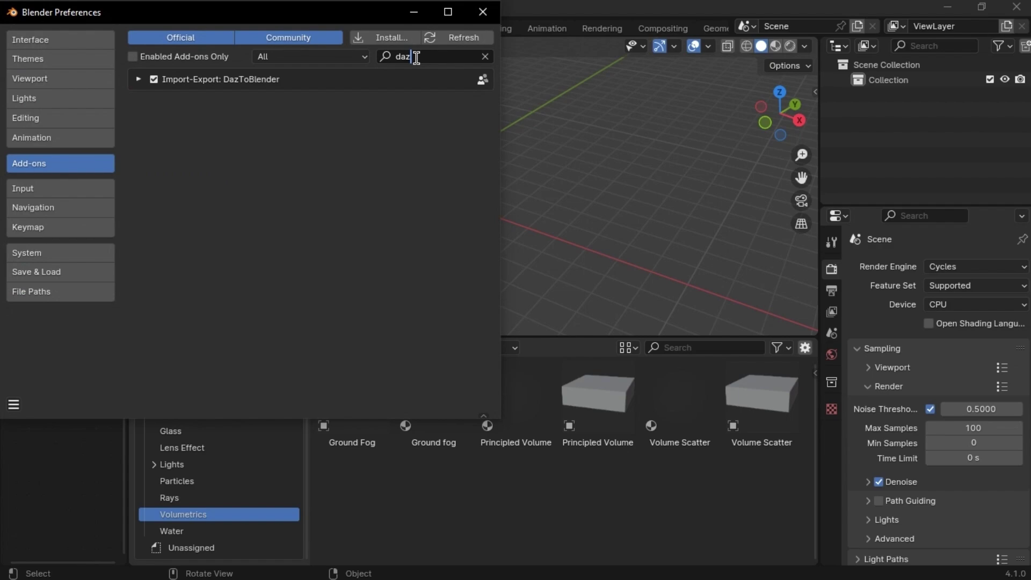
key("Return")
left_click(13, 404)
left_click(64, 357)
left_click(483, 12)
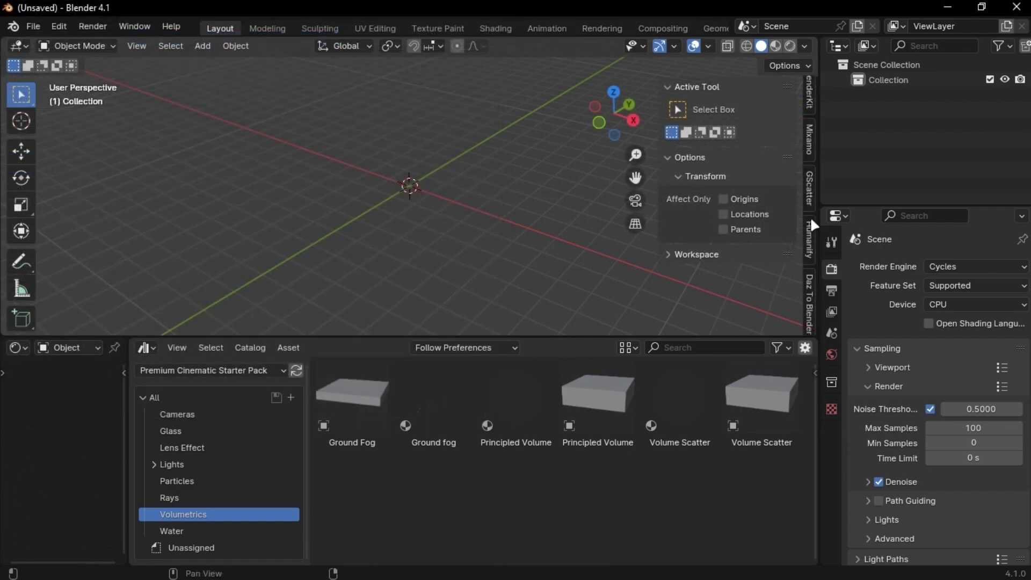
Turn off Update Viewport Shading and Update Camera and Units in the Daz To Blender import settings, and import the new Genesis figure
left_click(810, 273)
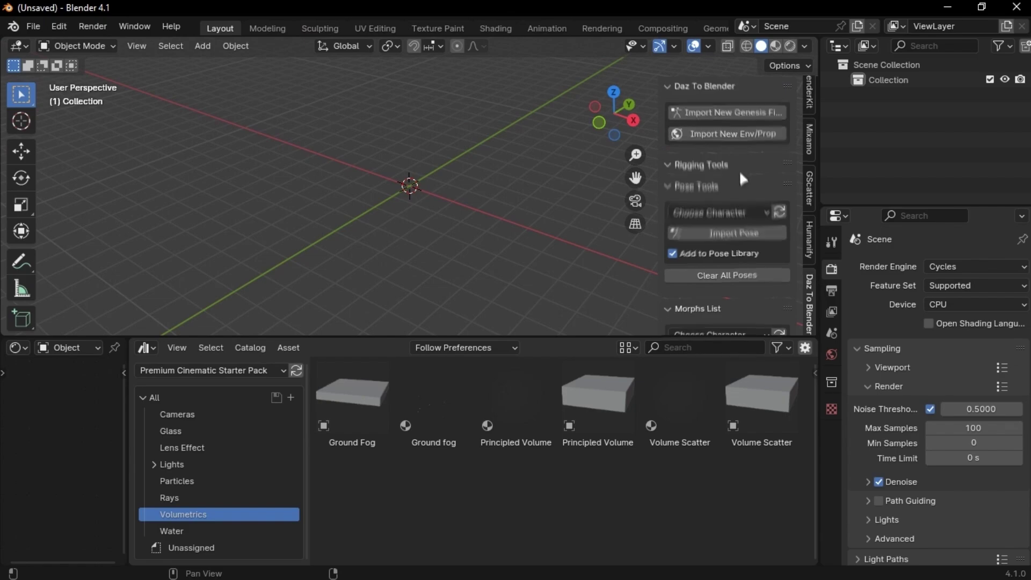
scroll(739, 188, "down", 5)
left_click(715, 263)
scroll(719, 263, "down", 4)
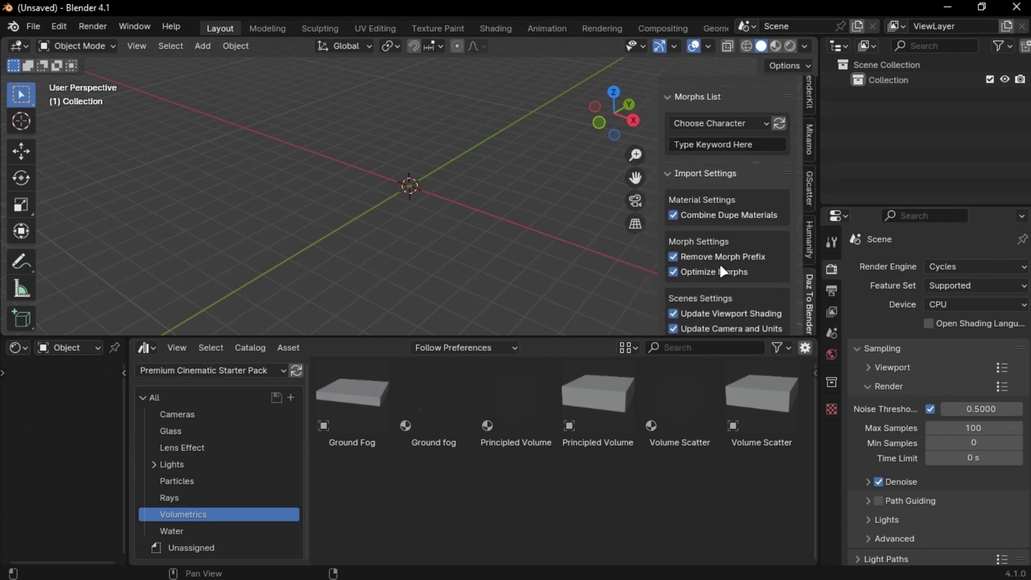
scroll(709, 260, "down", 3)
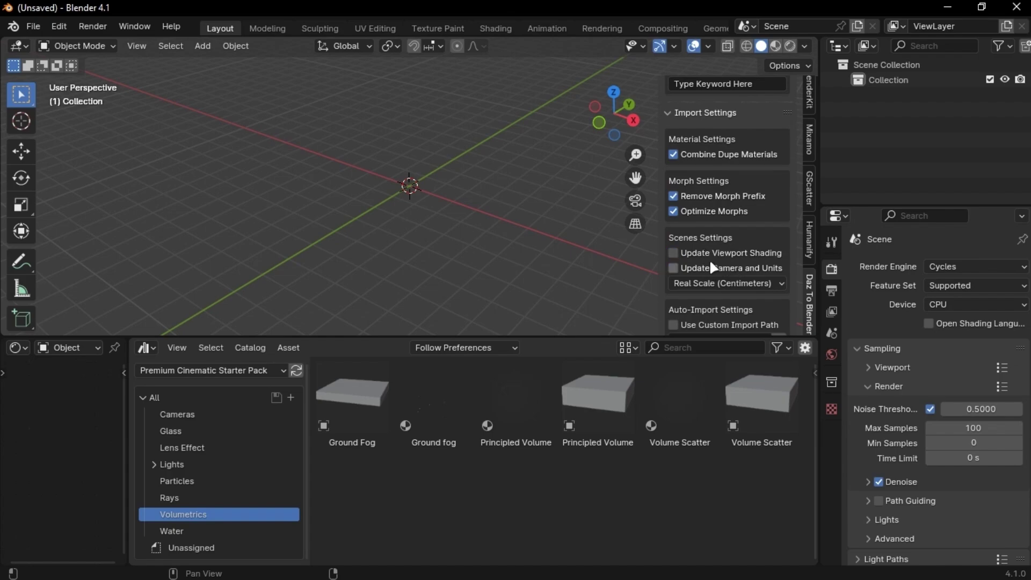
scroll(738, 266, "up", 12)
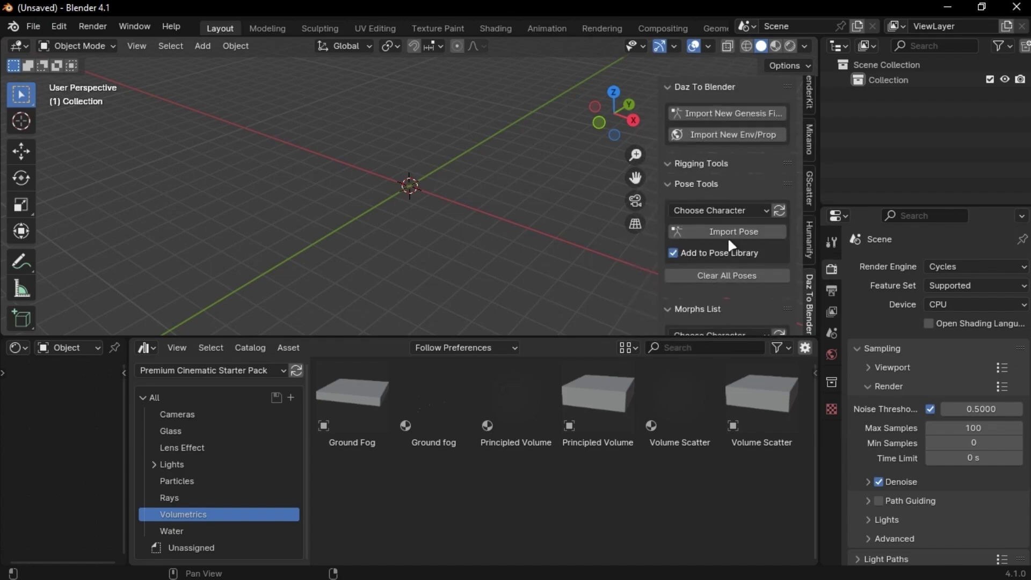
left_click(746, 115)
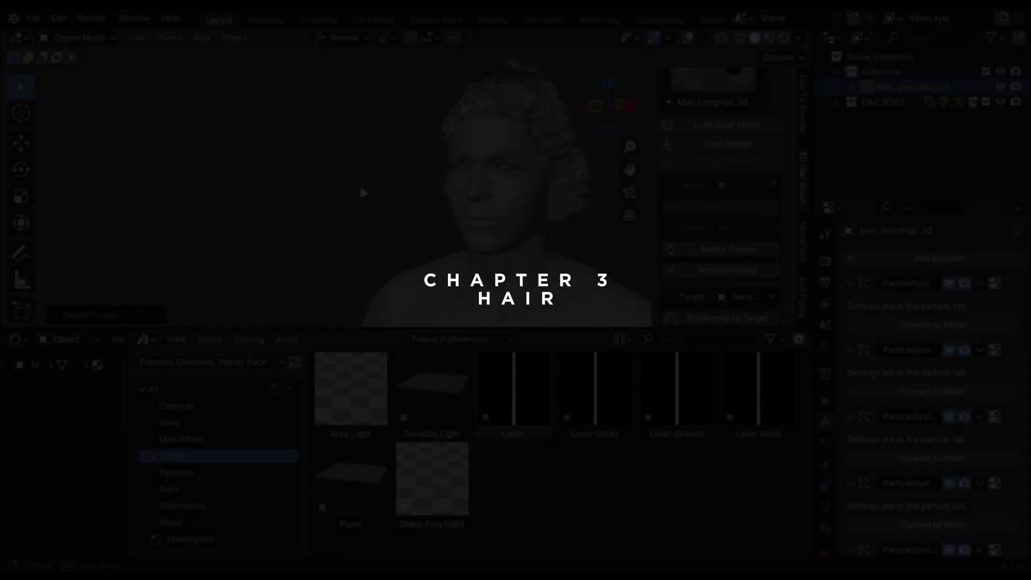
Load the built-in Men_ShortHair_03 preset from 3D Hair Brush onto the character's body mesh with Bind Target enabled
middle_click_drag(359, 183, 485, 185)
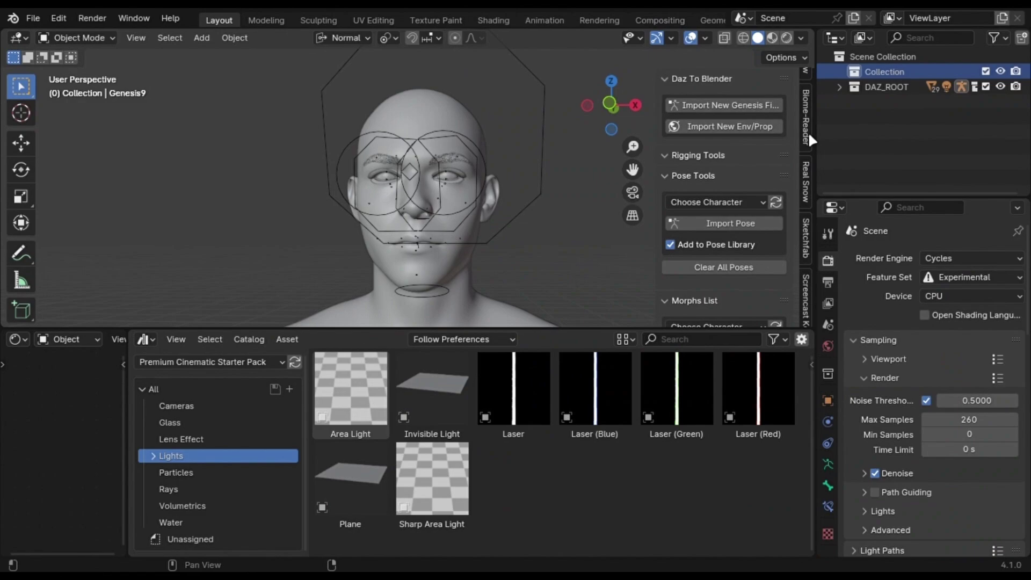
scroll(807, 131, "down", 8)
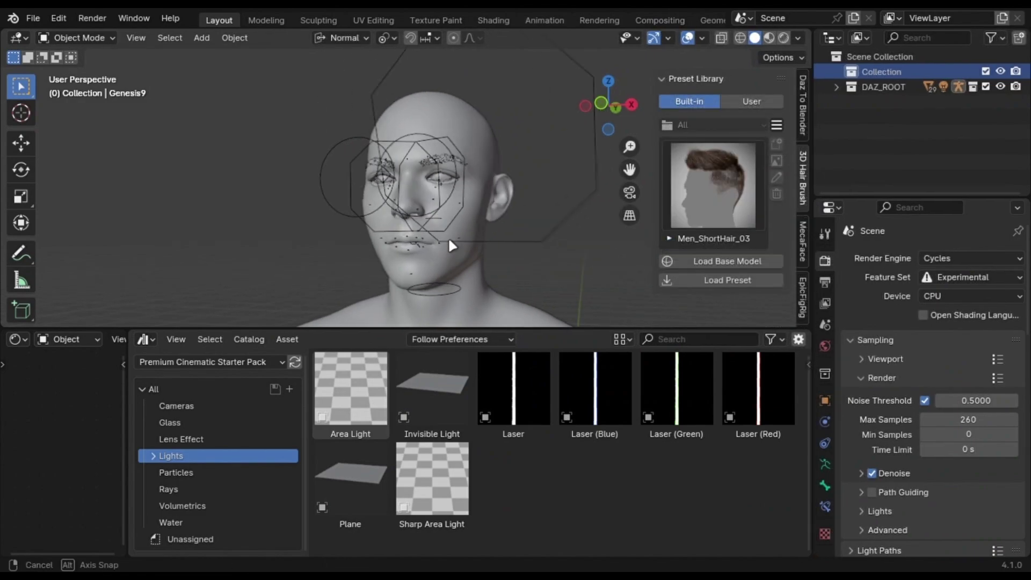
mouse_move(448, 237)
middle_mouse_down()
mouse_move(376, 252)
mouse_move(537, 230)
middle_mouse_up()
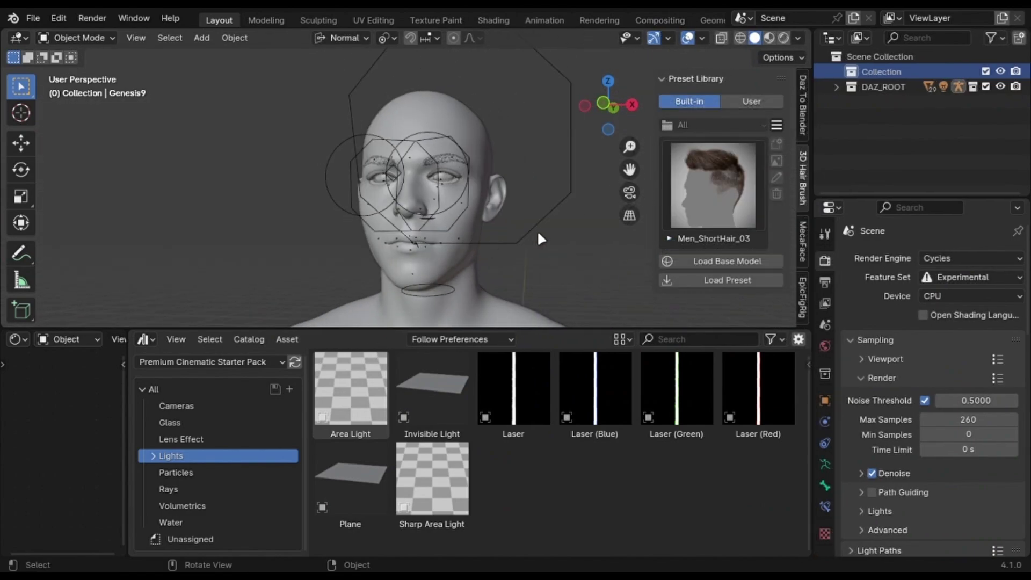
left_click(698, 280)
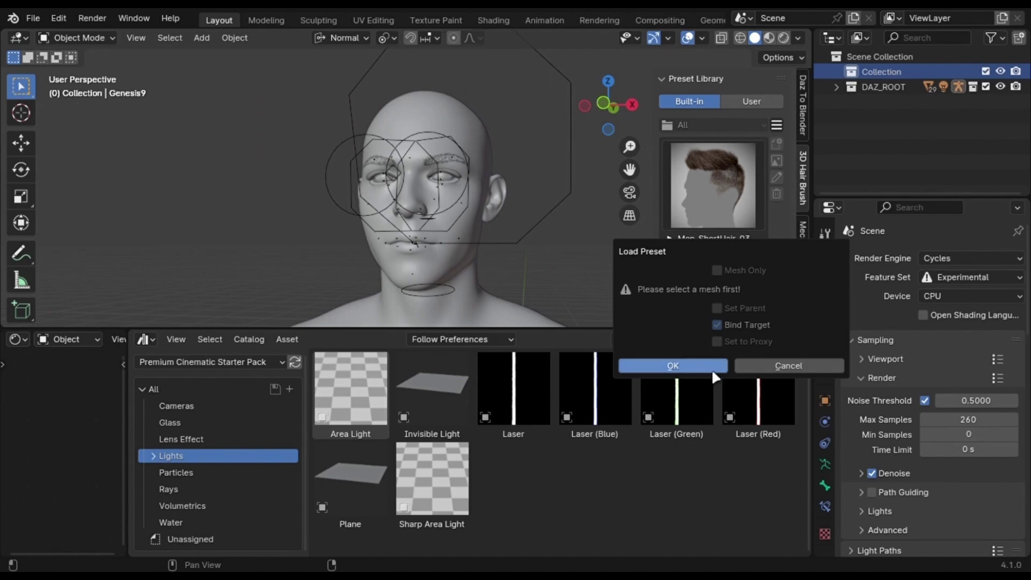
left_click(746, 366)
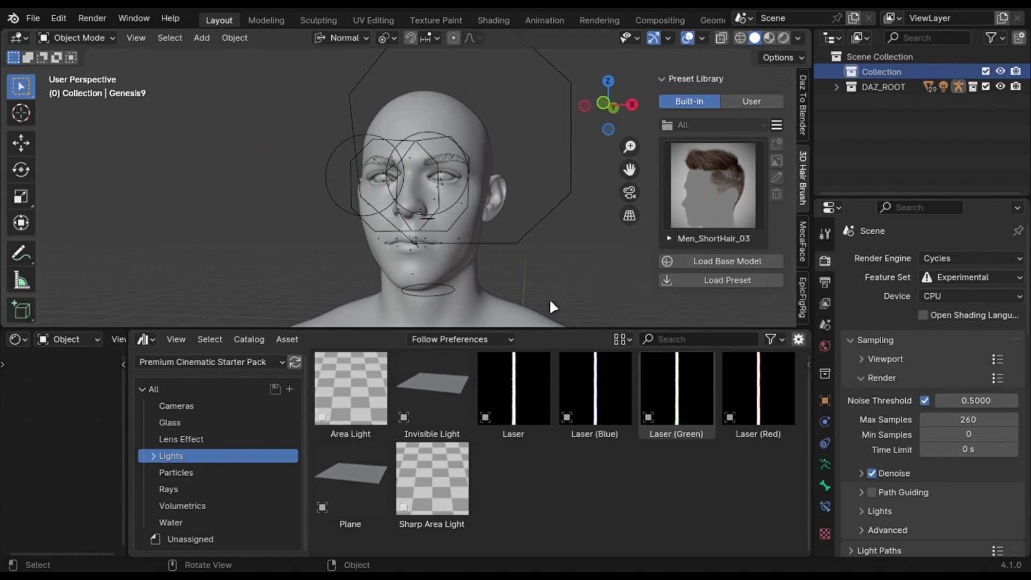
left_click(452, 276)
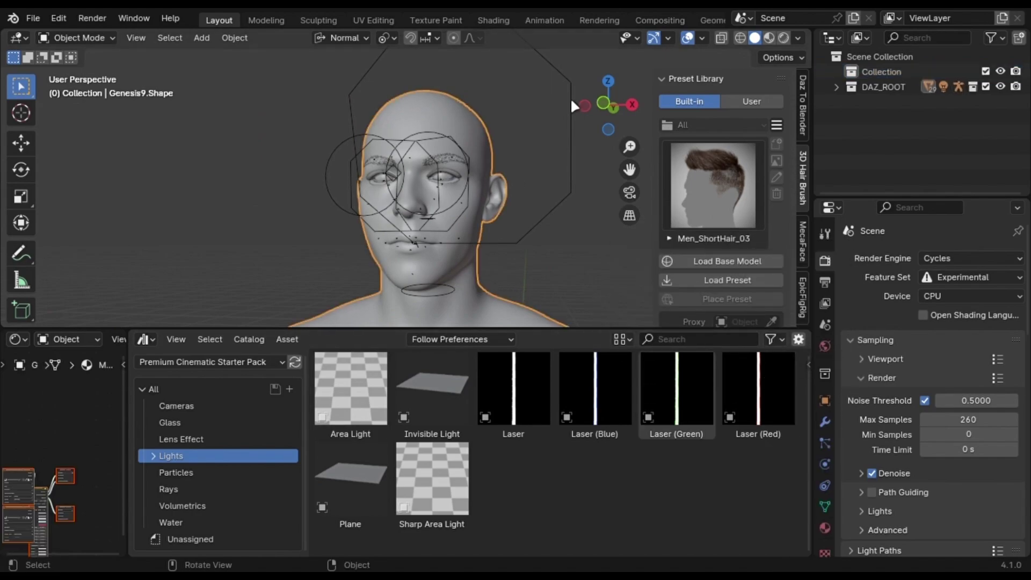
left_click(703, 279)
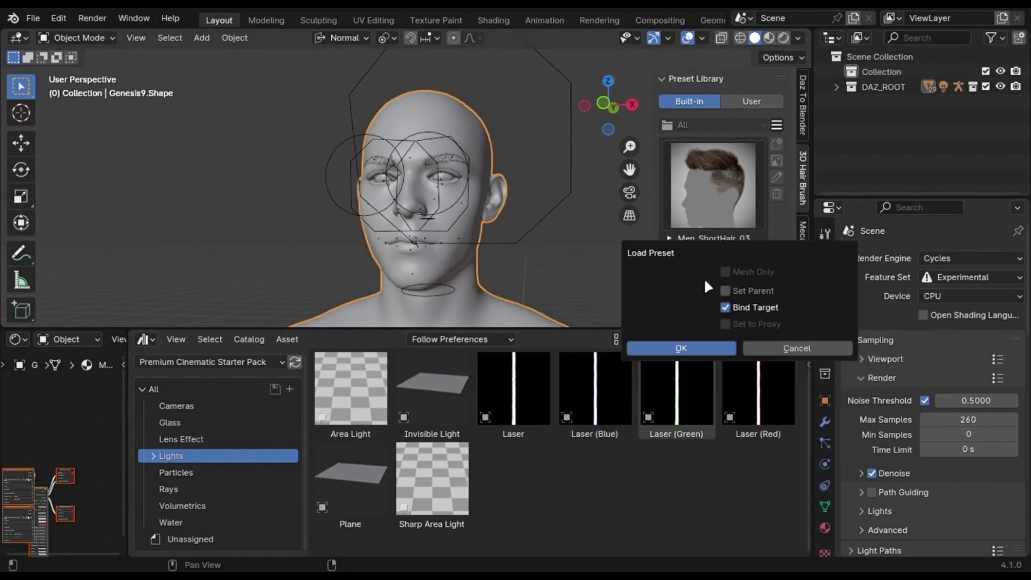
left_click(692, 350)
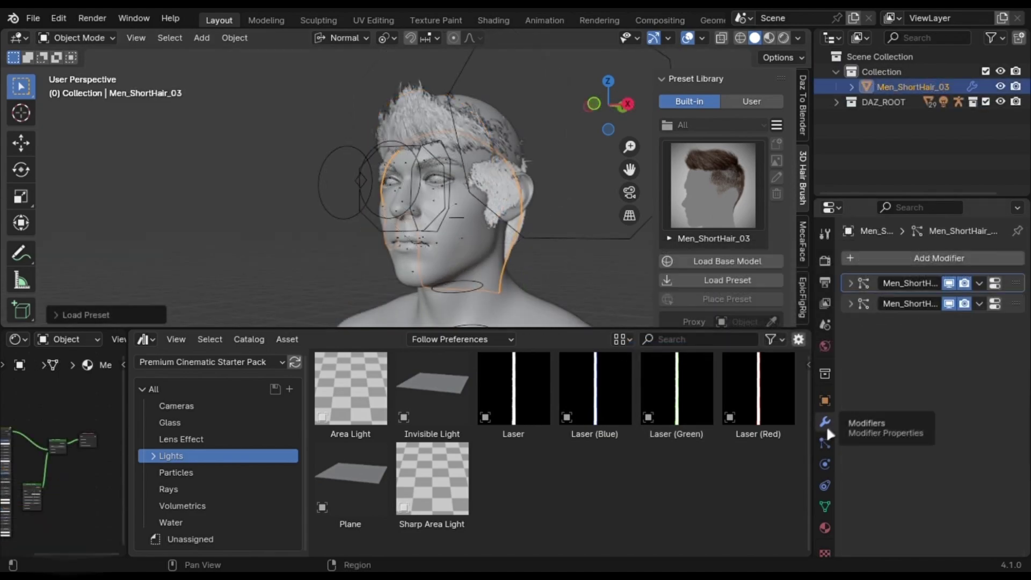
Hide both hair particle systems of Men_ShortHair_03 in the viewport, leaving only the scalp mesh displayed
left_click(948, 304)
left_click(850, 283)
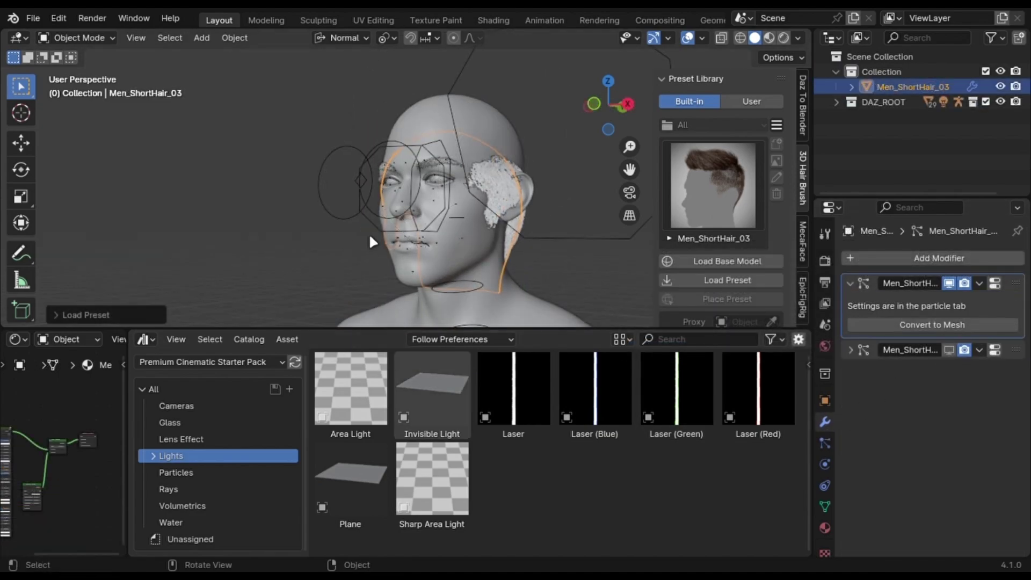
left_click(949, 283)
Move the Men_ShortHair_03 scalp mesh along the Z axis to match the height of the character's head
middle_click_drag(520, 294, 500, 240)
key("g")
key("z")
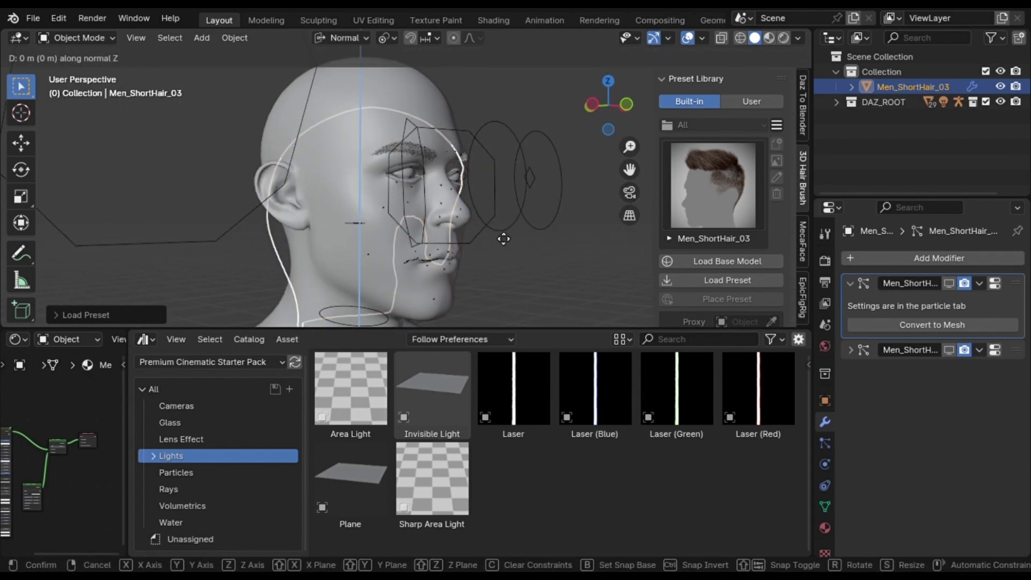
key("KP_1")
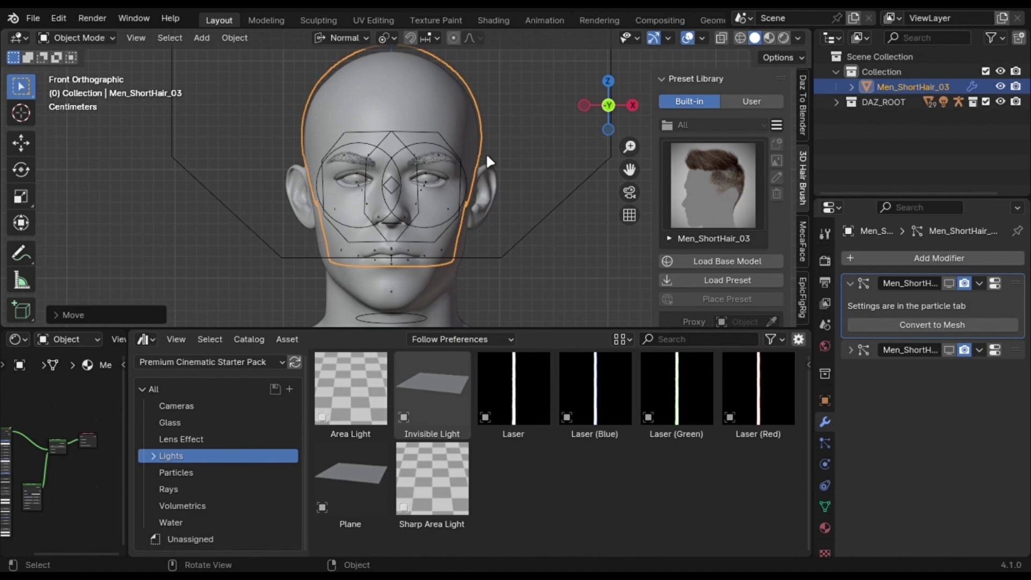
left_click(485, 152)
Scale the hair's scalp mesh along the X axis to fit the width of the head
scroll(485, 152, "up", 4)
key("s")
key("x")
left_click(537, 141)
scroll(502, 249, "down", 4)
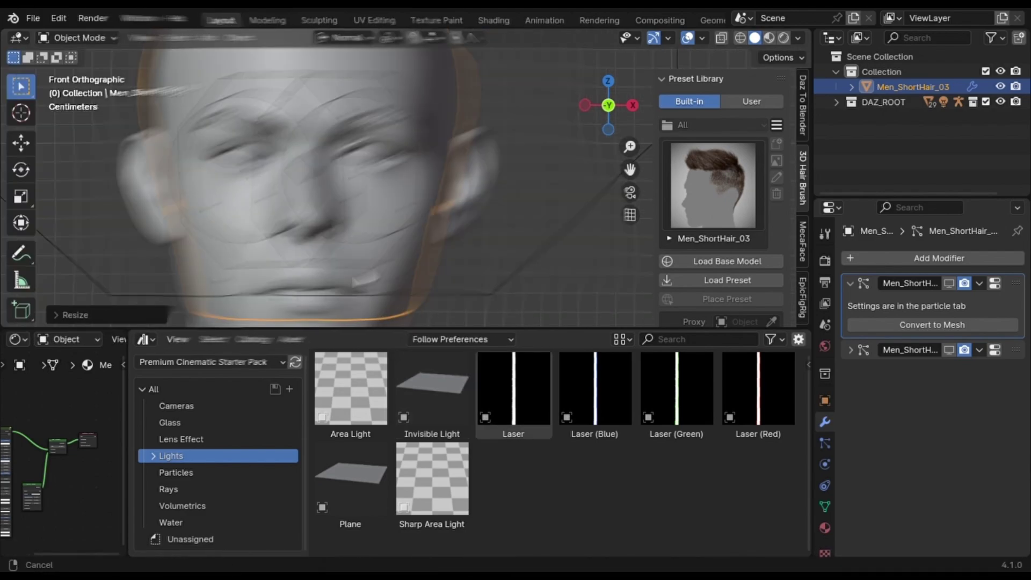
Shift the hair's scalp mesh along the Y axis to line it up with the skull in side view
key("KP_3")
key("g")
key("y")
left_click(489, 245)
middle_click_drag(489, 245, 549, 235)
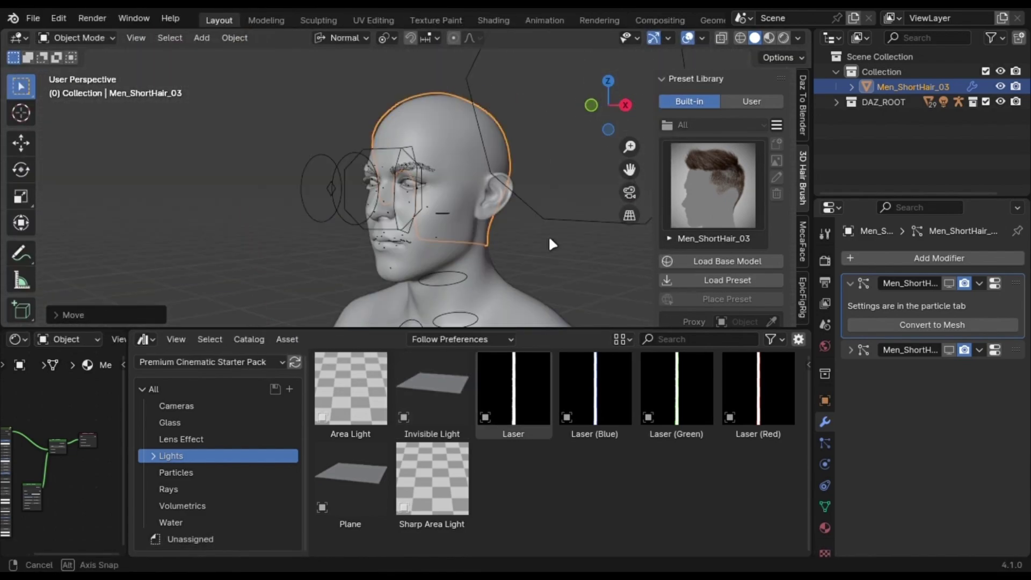
Shrinkwrap the hair's scalp mesh to the Genesis 9 target
scroll(739, 296, "down", 7)
left_click(739, 289)
middle_click_drag(492, 207, 585, 259)
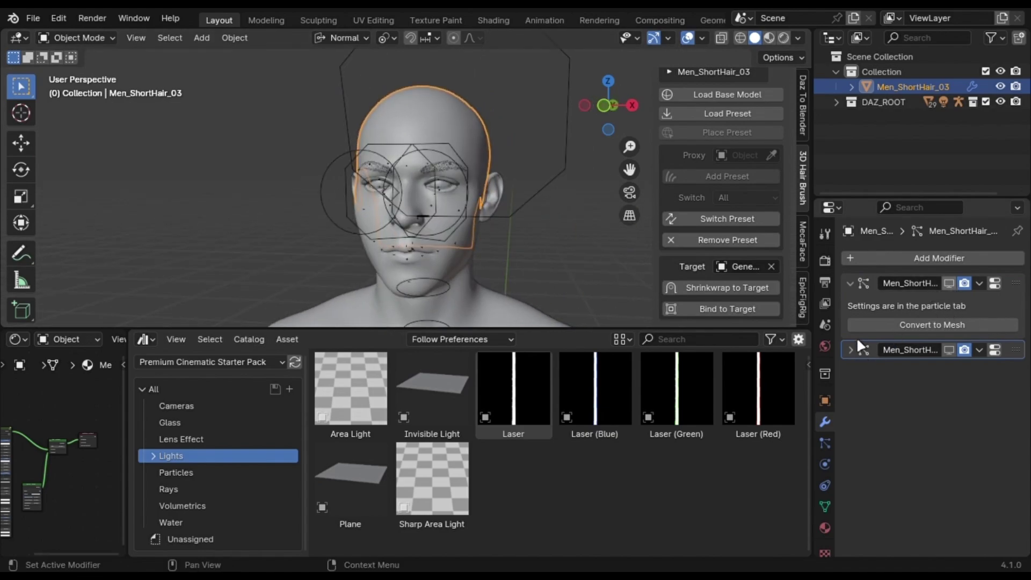
left_click(850, 282)
middle_click_drag(350, 233, 400, 239)
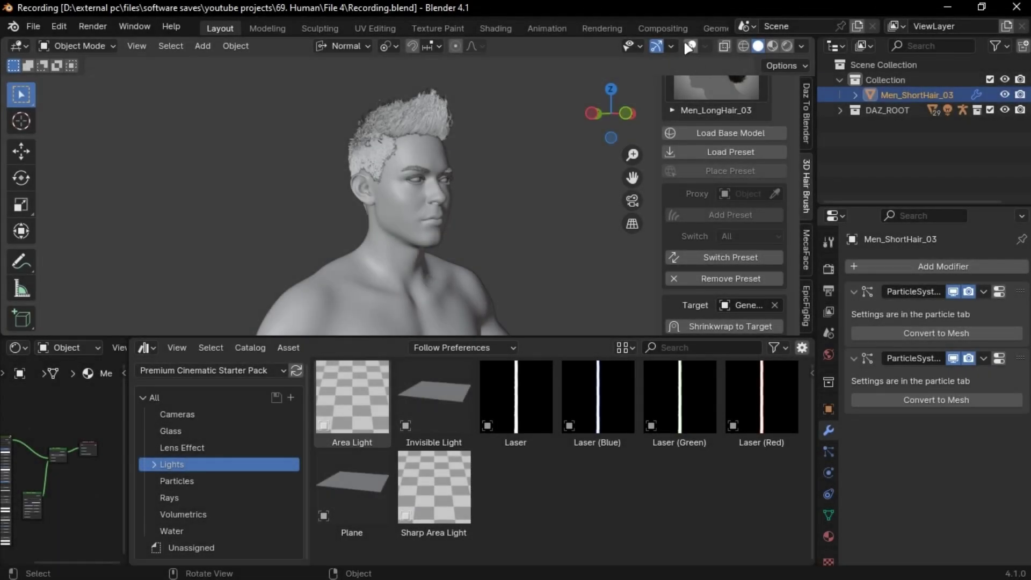
Show the viewport overlays, select the Genesis 9 body mesh and export only it as a Wavefront OBJ named Human No Cloths
left_click(686, 45)
left_click(356, 260)
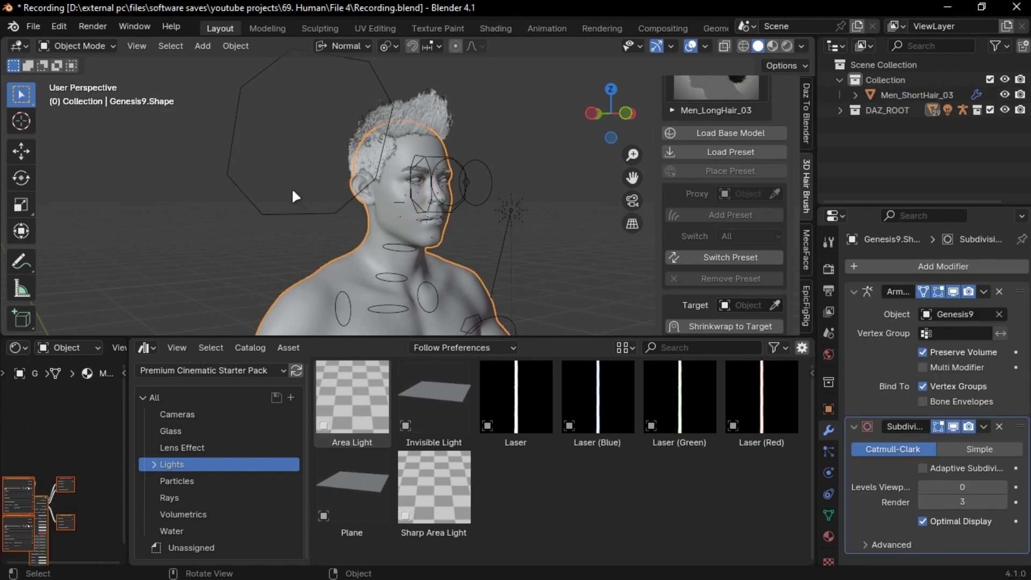
left_click(33, 26)
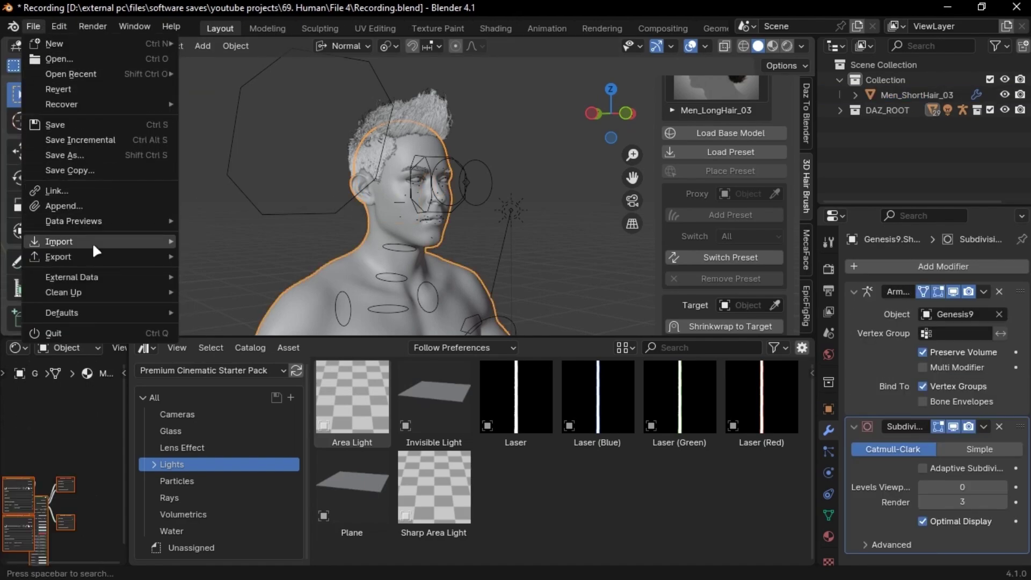
mouse_move(101, 261)
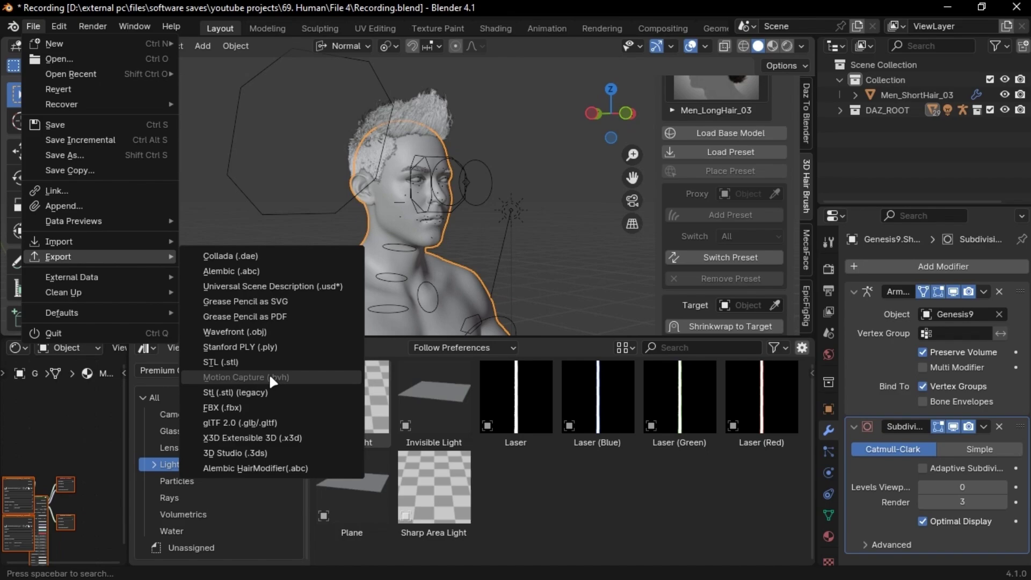
left_click(287, 335)
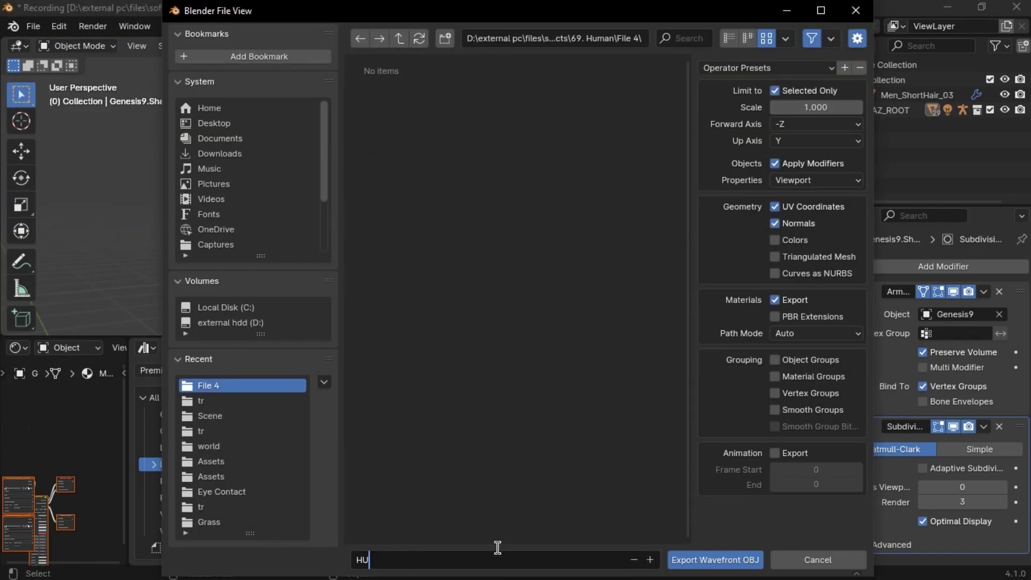
key("Return")
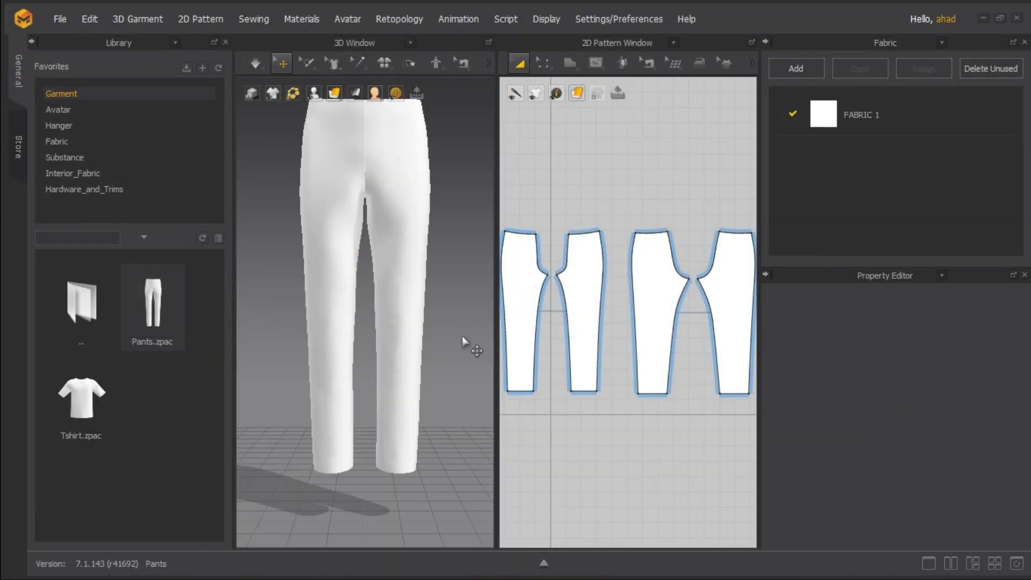
Switch to Marvelous Designer and import the Human No Cloths OBJ as an avatar with the scale set to m
scroll(286, 253, "up", 2)
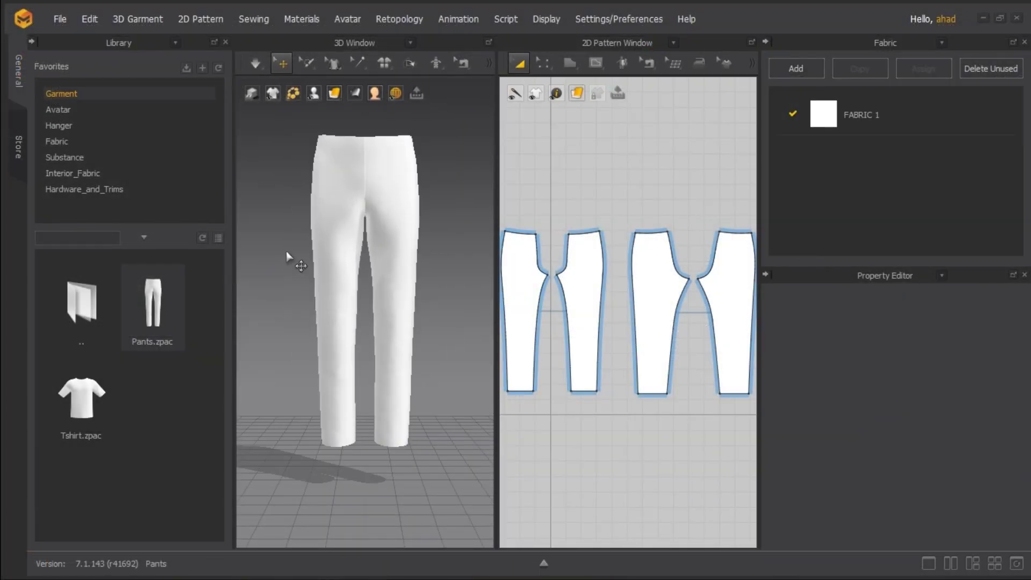
left_click(61, 19)
mouse_move(89, 134)
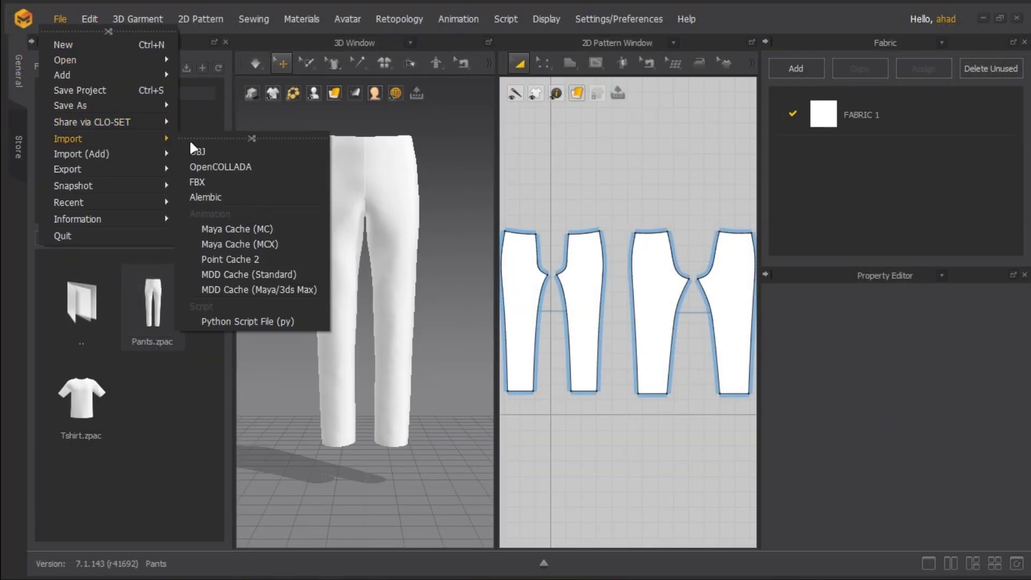
left_click(192, 143)
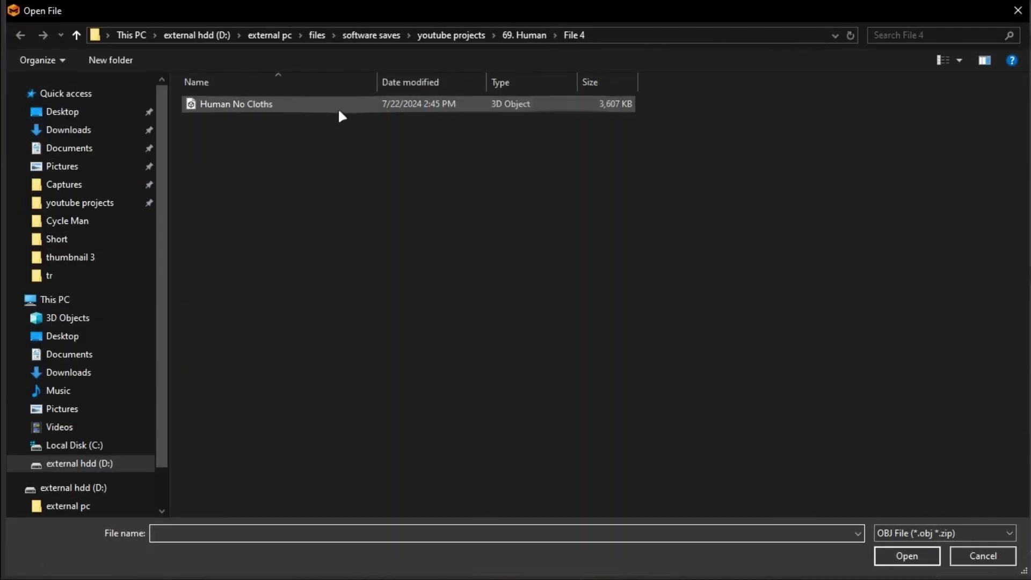
double_click(337, 107)
left_click(627, 177)
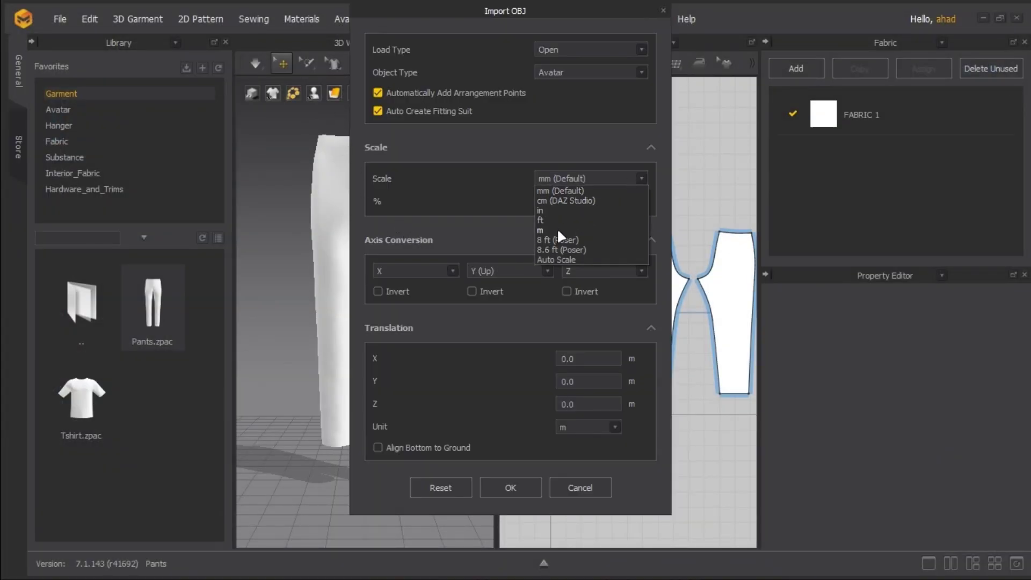
left_click(557, 230)
left_click(507, 492)
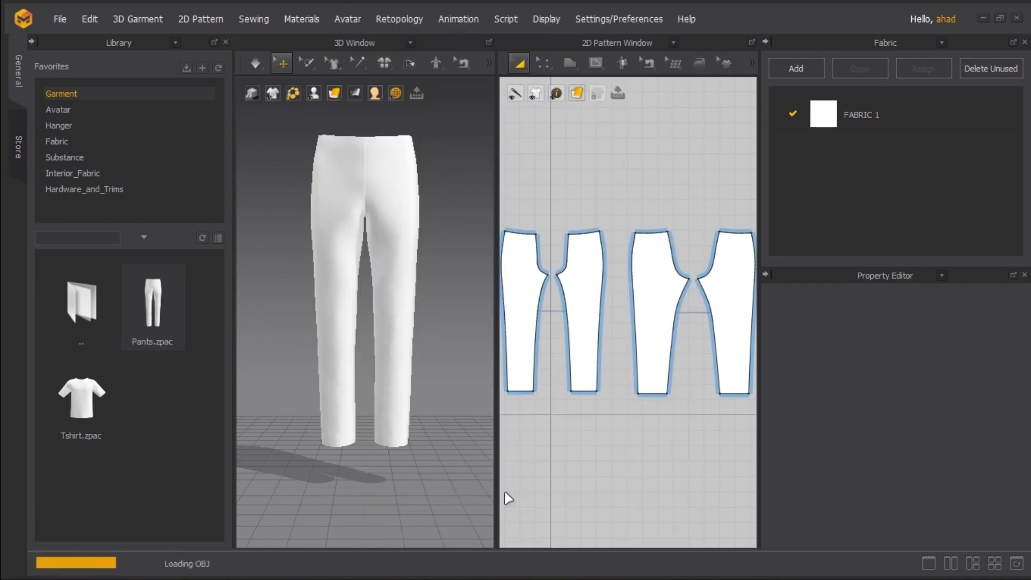
Select all the pants pattern pieces in the 2D pattern window
scroll(610, 327, "down", 10)
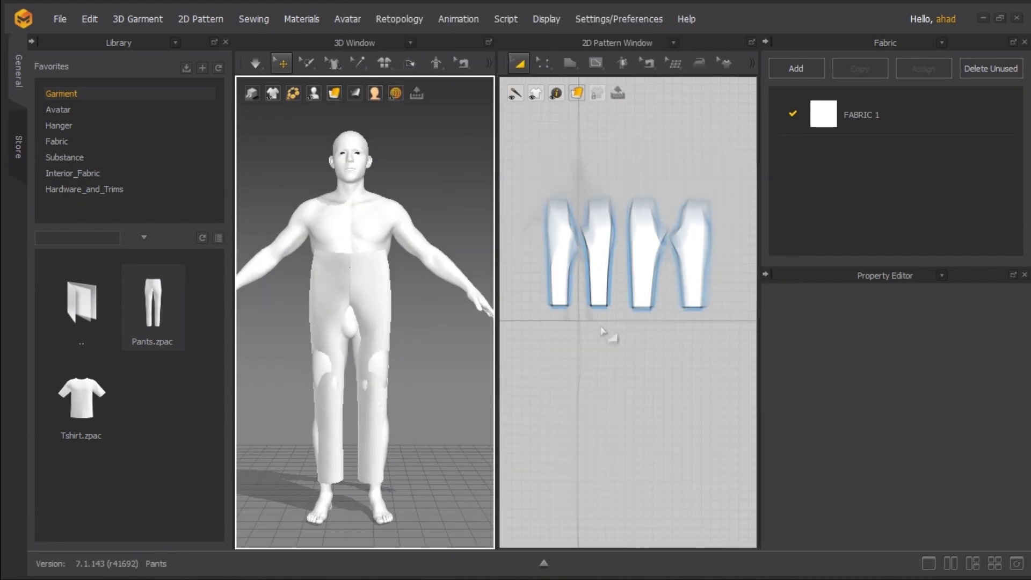
scroll(599, 349, "up", 8)
scroll(597, 318, "down", 1)
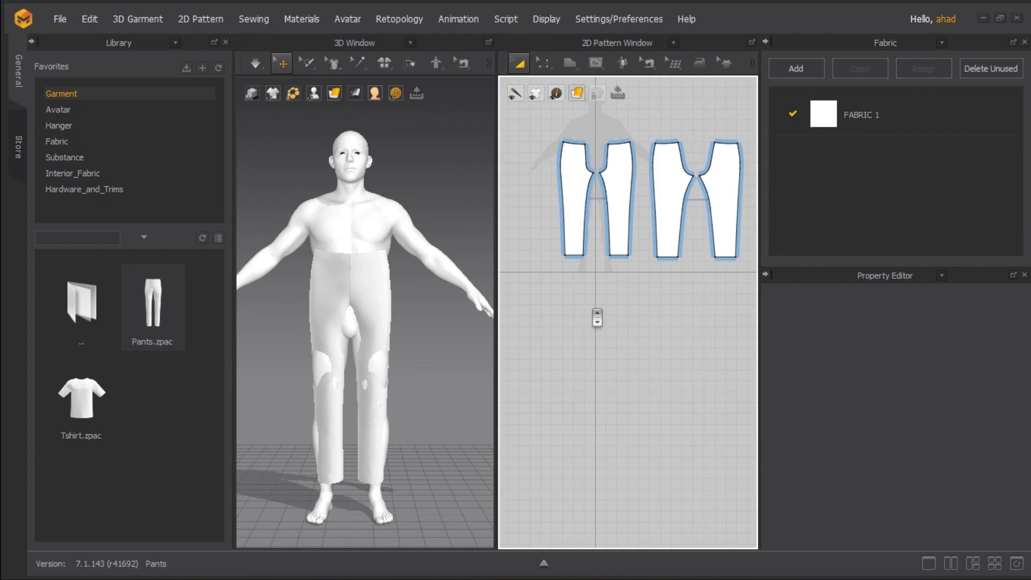
left_click(617, 241)
key("ctrl+a")
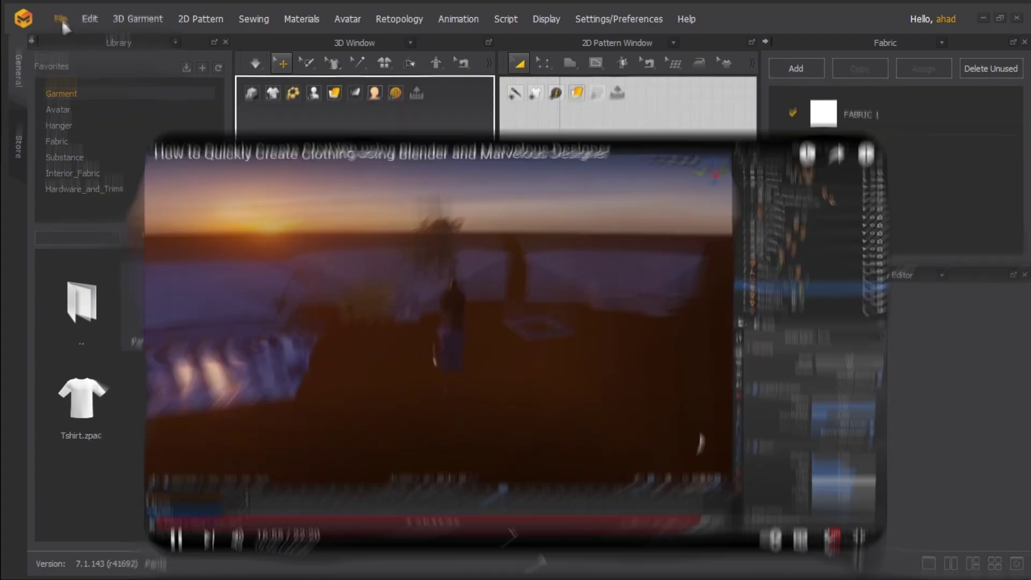
Start exporting the fitted pants in OBJ format
left_click(59, 19)
mouse_move(86, 169)
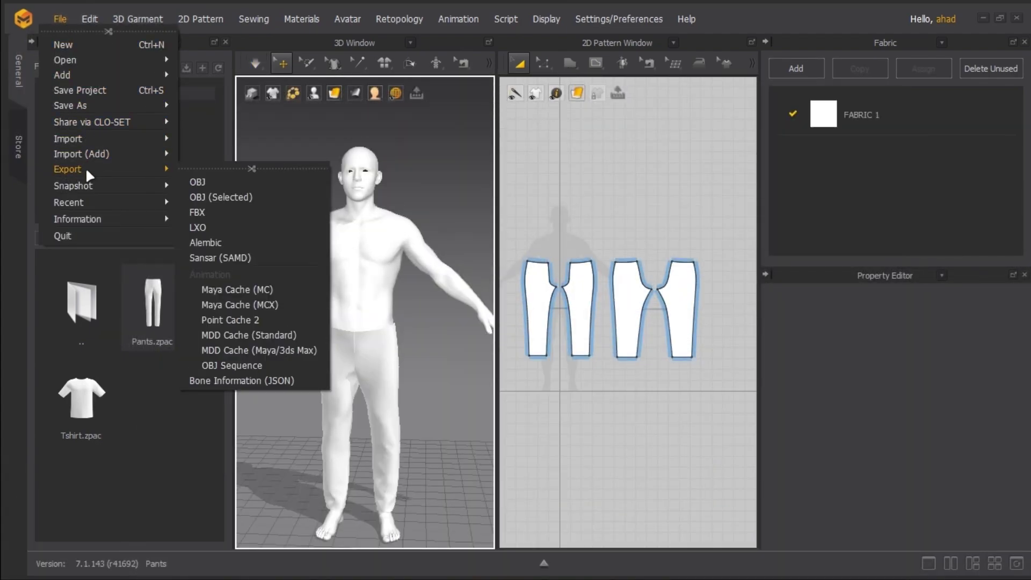
left_click(197, 182)
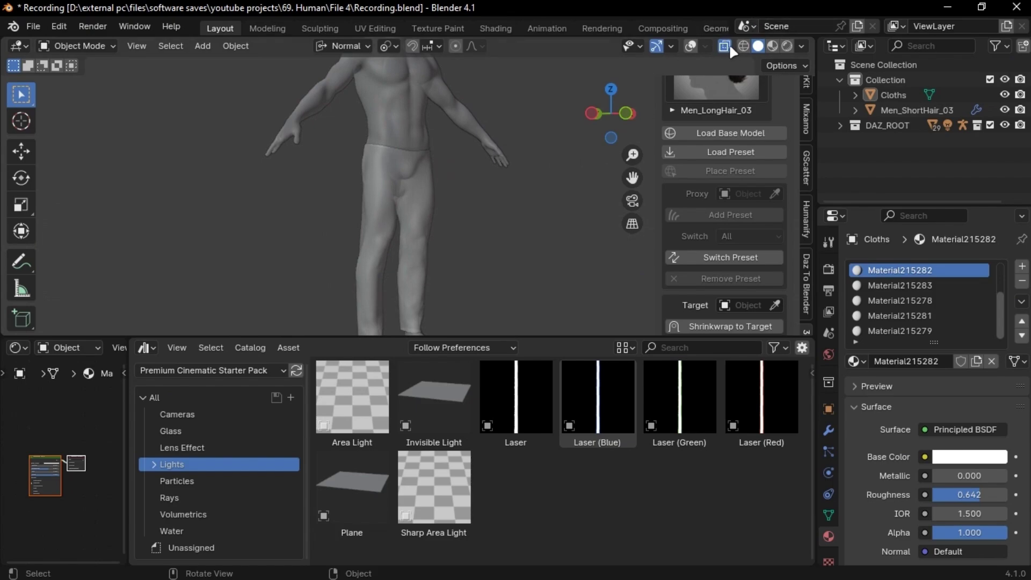
mouse_move(572, 188)
middle_mouse_down()
mouse_move(717, 178)
mouse_move(579, 184)
middle_mouse_up()
middle_click_drag(536, 235, 553, 283)
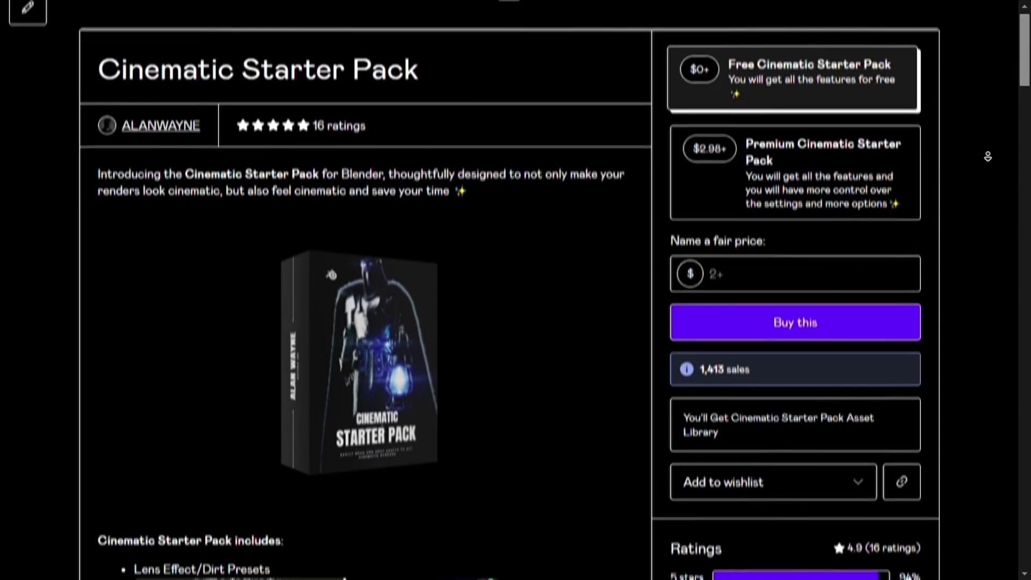
scroll(988, 162, "down", 5)
scroll(987, 163, "down", 13)
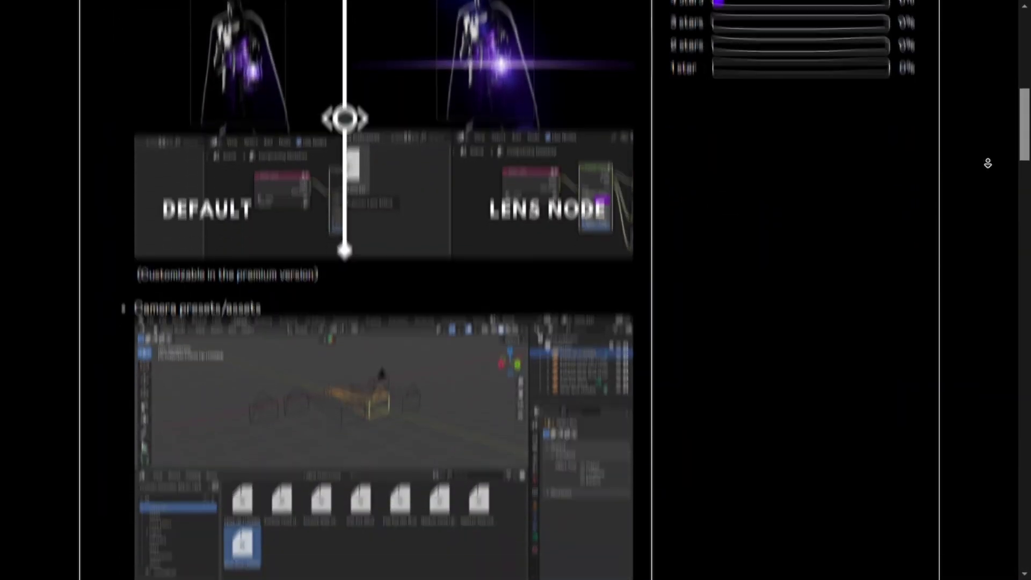